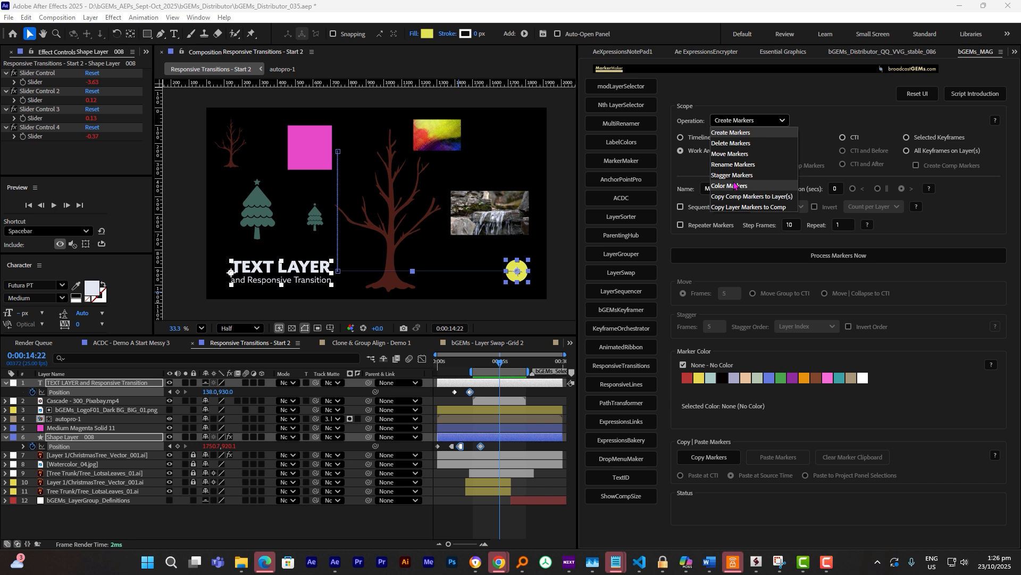
Select the Position keyframes of the Shape Layer and set the marker creation scope to Selected Keyframes
left_click(782, 85)
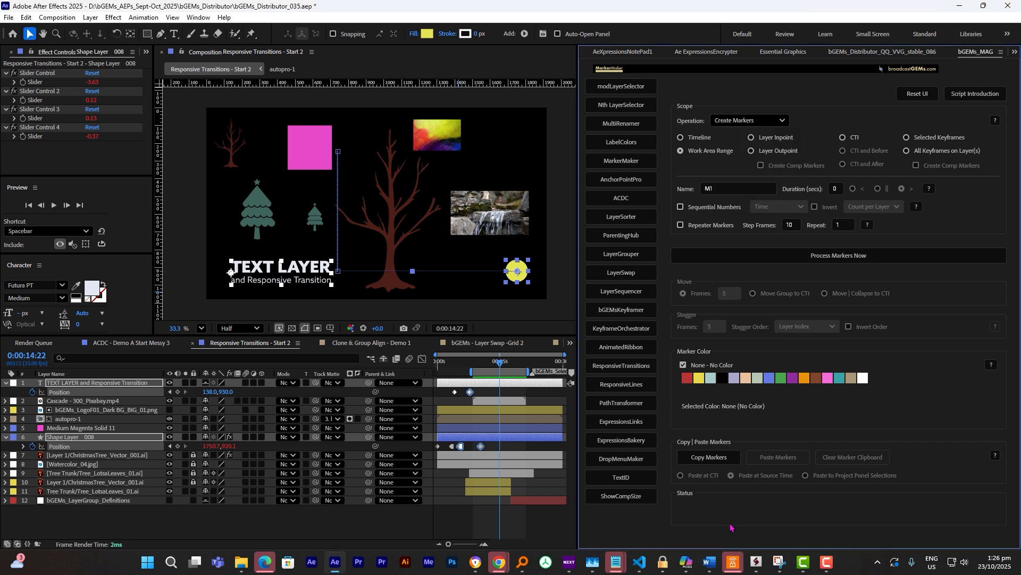
left_click_drag(497, 442, 432, 453)
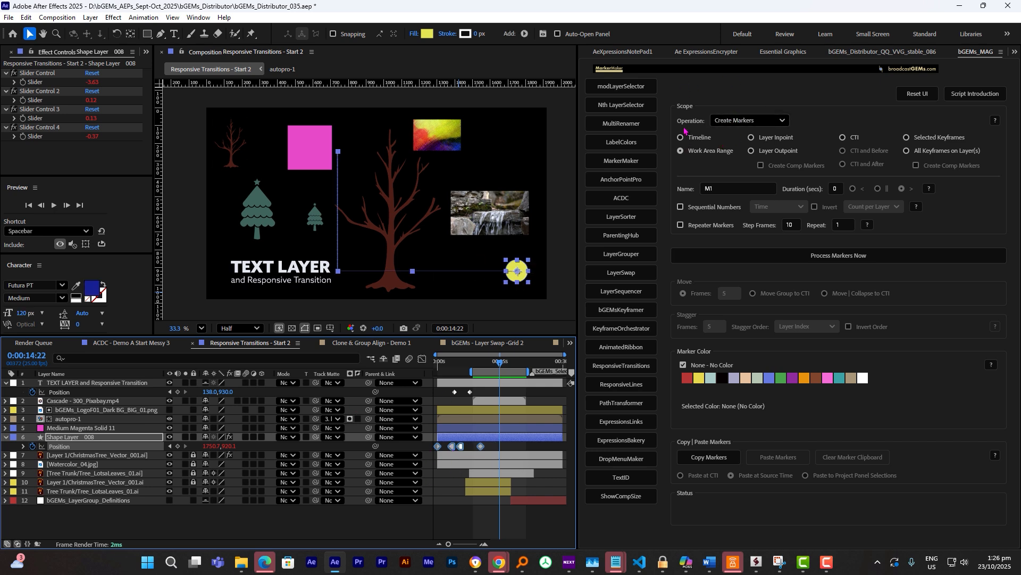
left_click(916, 137)
left_click(919, 153)
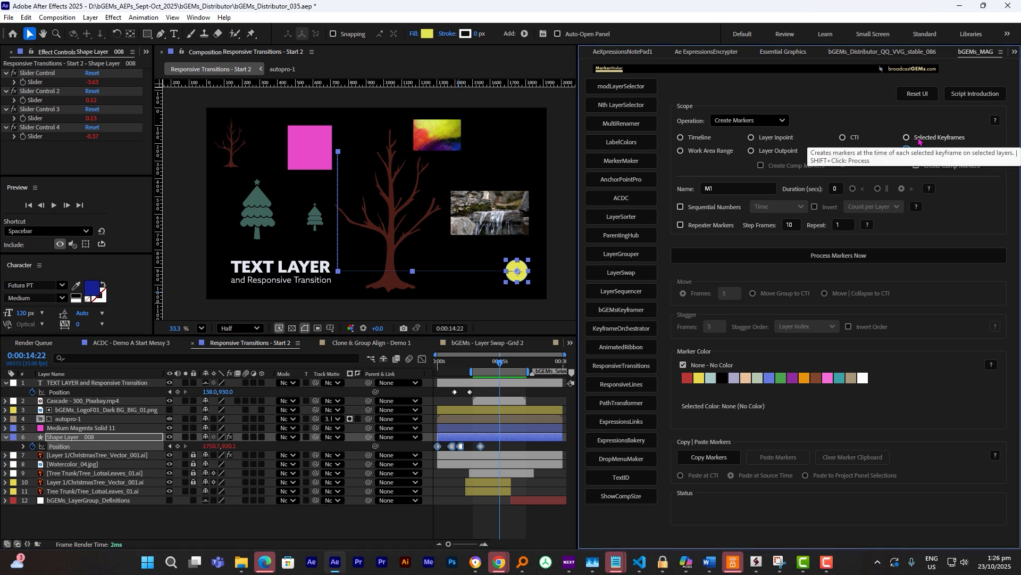
left_click(919, 139)
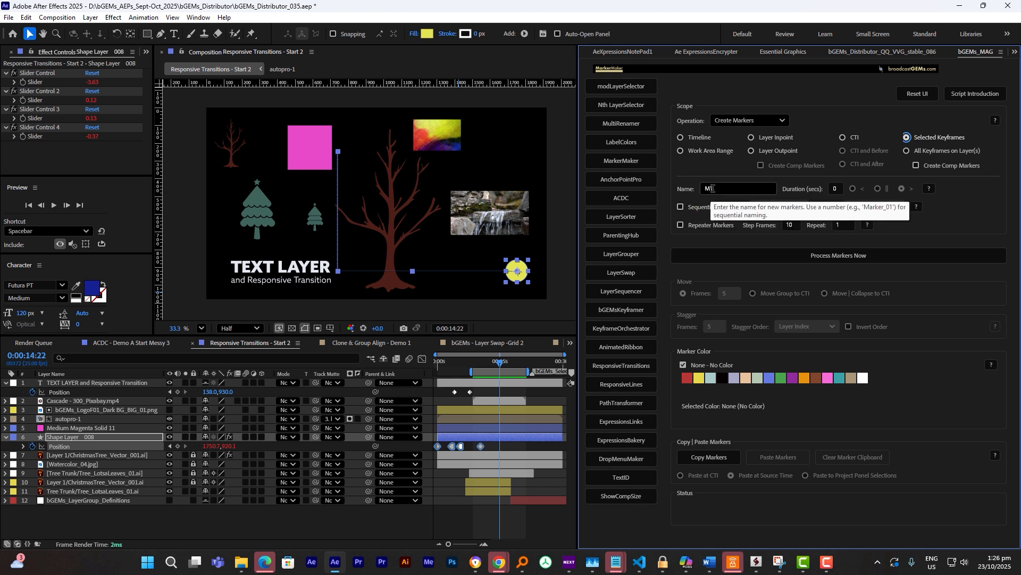
Create markers named M1 at the selected keyframes, with sequential numbers ordered by Time
left_click(695, 209)
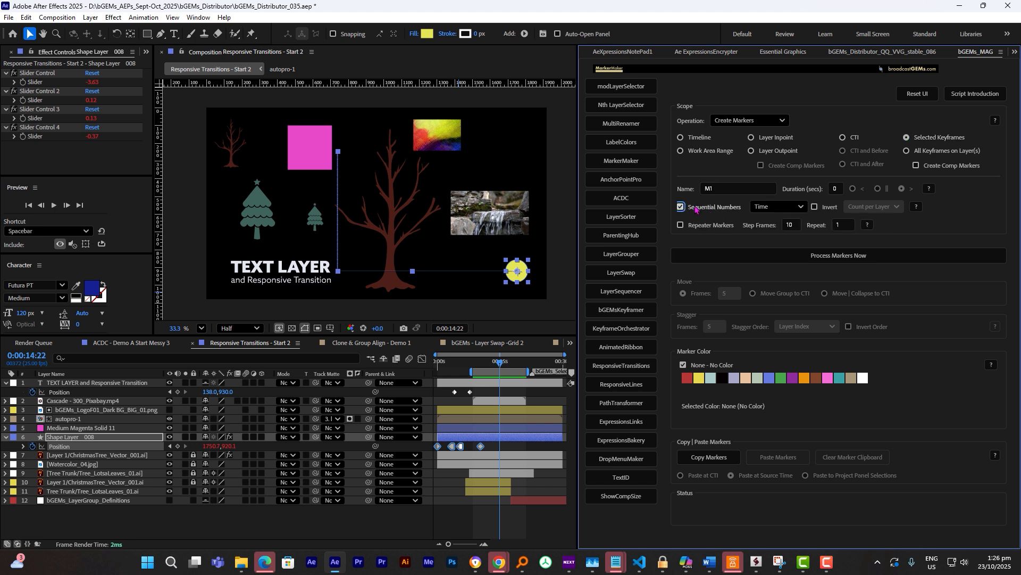
left_click(783, 207)
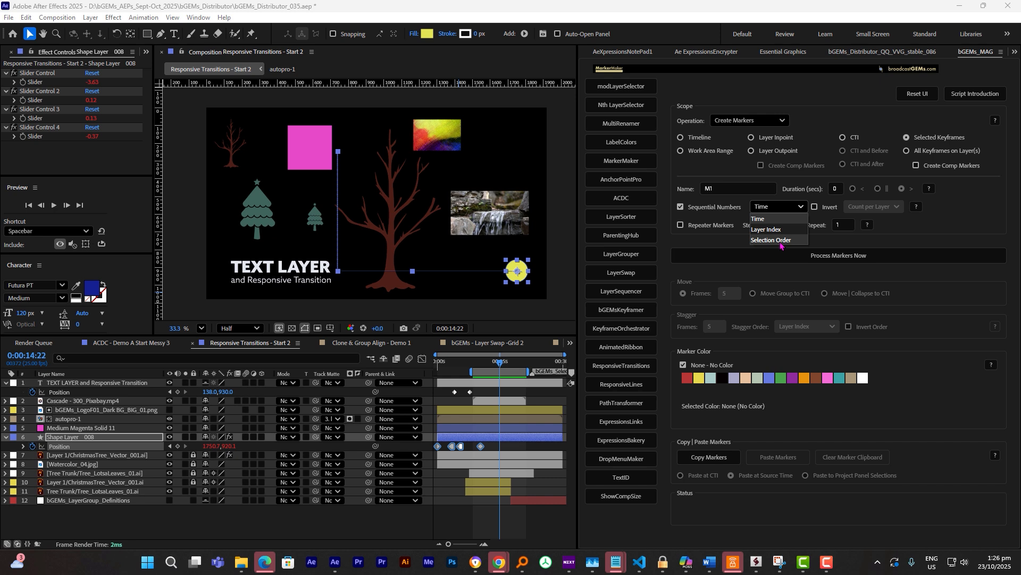
left_click(760, 219)
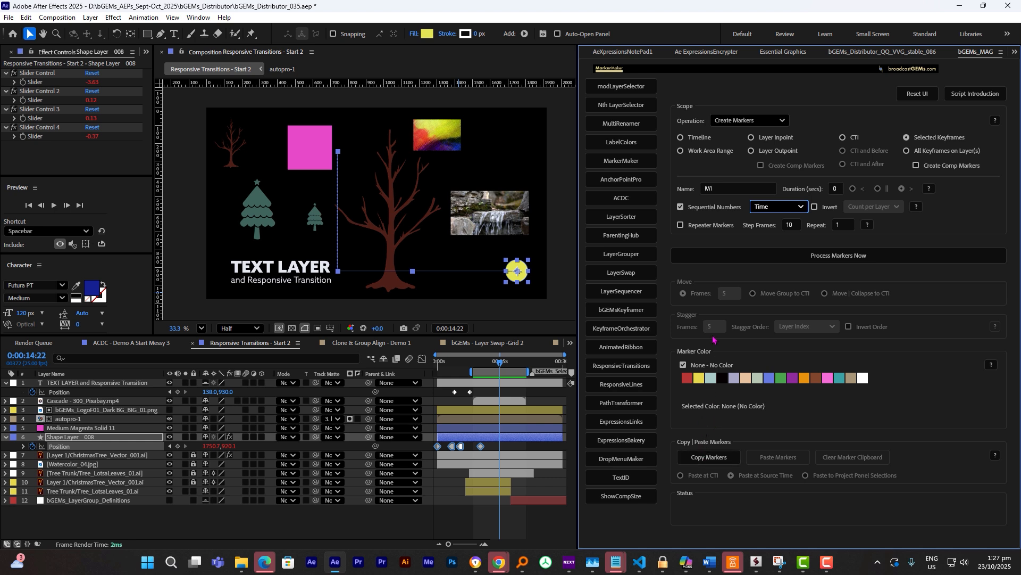
left_click(740, 256)
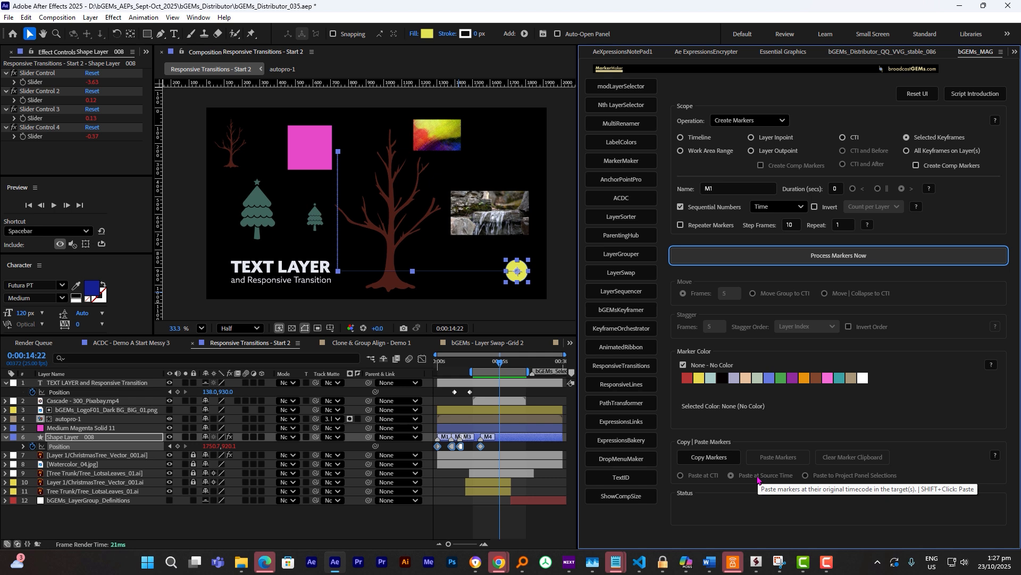
Copy the Shape Layer's markers to the comp with the scope limited to Work Area Range
left_click(776, 122)
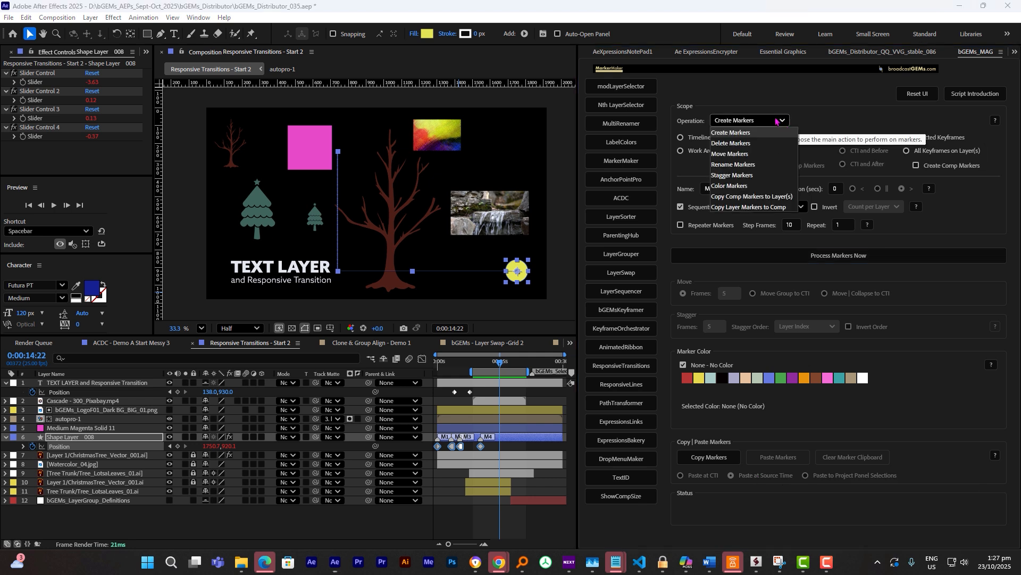
left_click(761, 208)
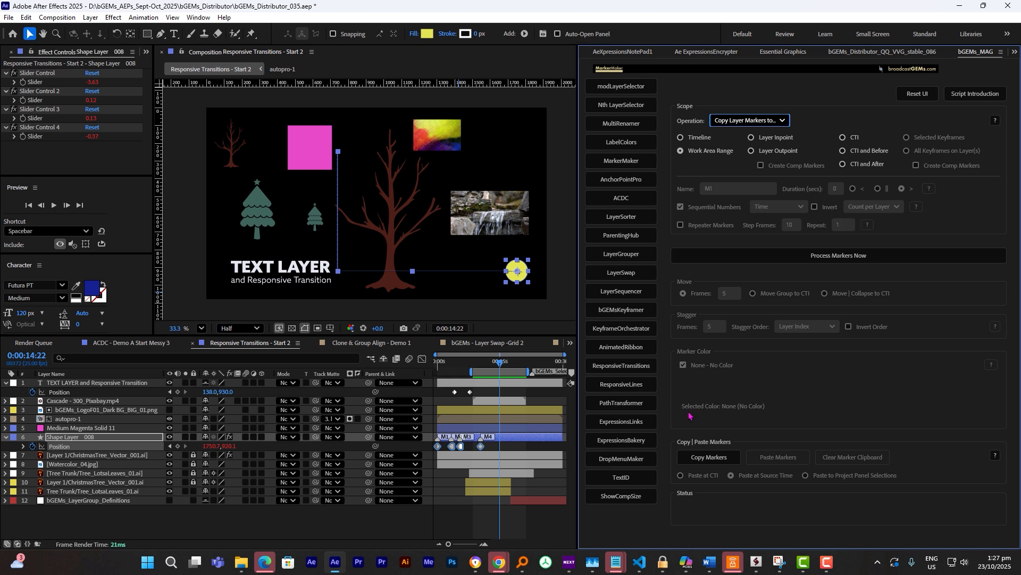
left_click(816, 262)
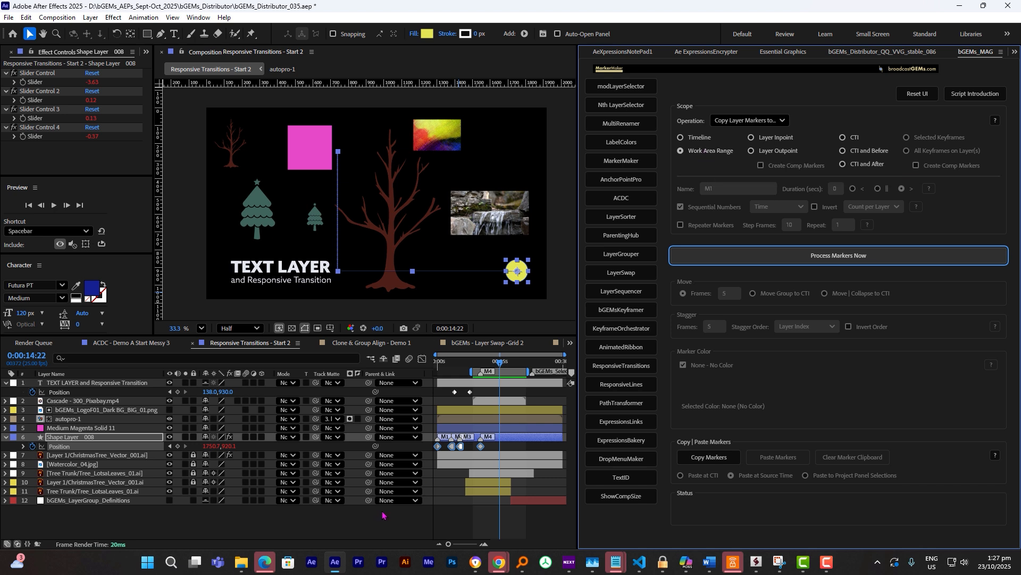
Undo the work-area marker copy and copy the Shape Layer's markers to the comp across the whole Timeline
left_click(500, 473)
left_click(482, 447)
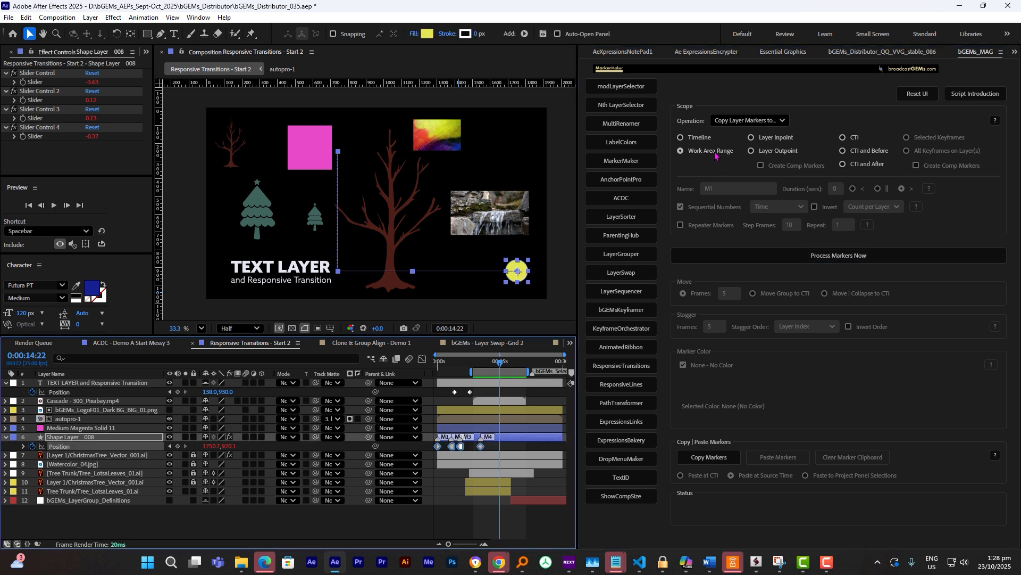
left_click(701, 138)
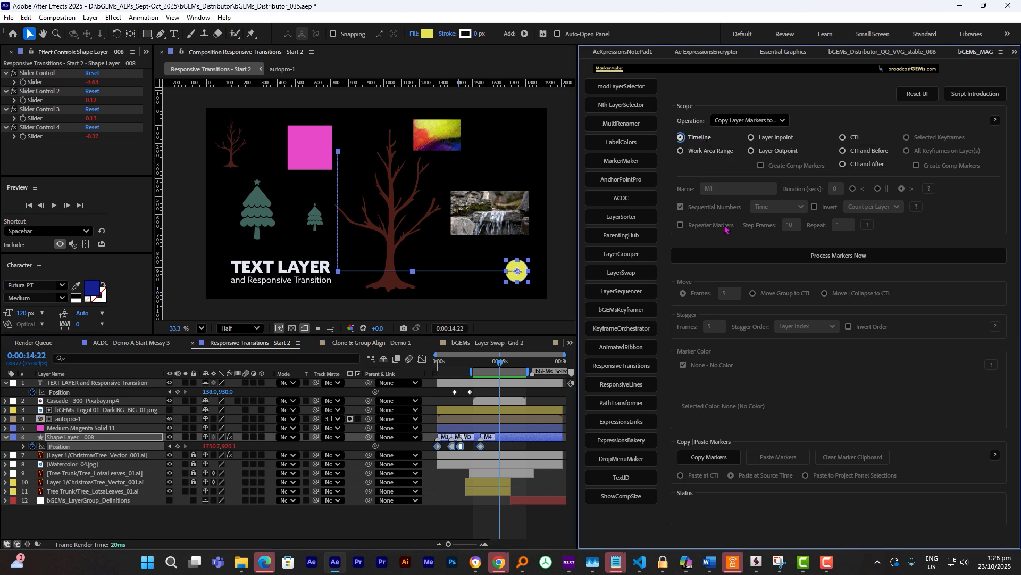
left_click(735, 257)
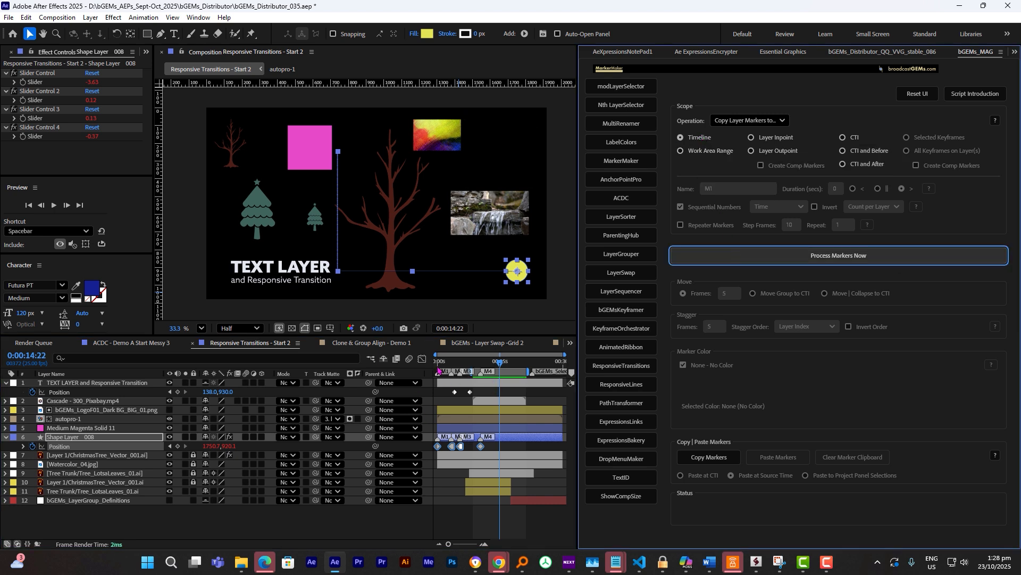
Try copying the Shape Layer's markers and pasting them at source time onto the Cascade - 300_Pixabay.mp4 layer, and undo the paste
left_click(708, 458)
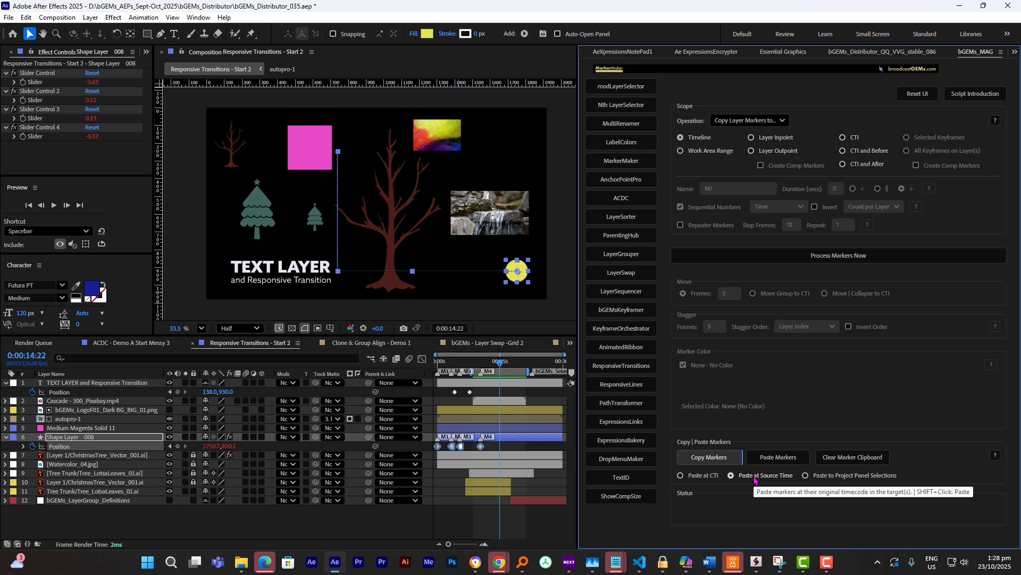
left_click(490, 401)
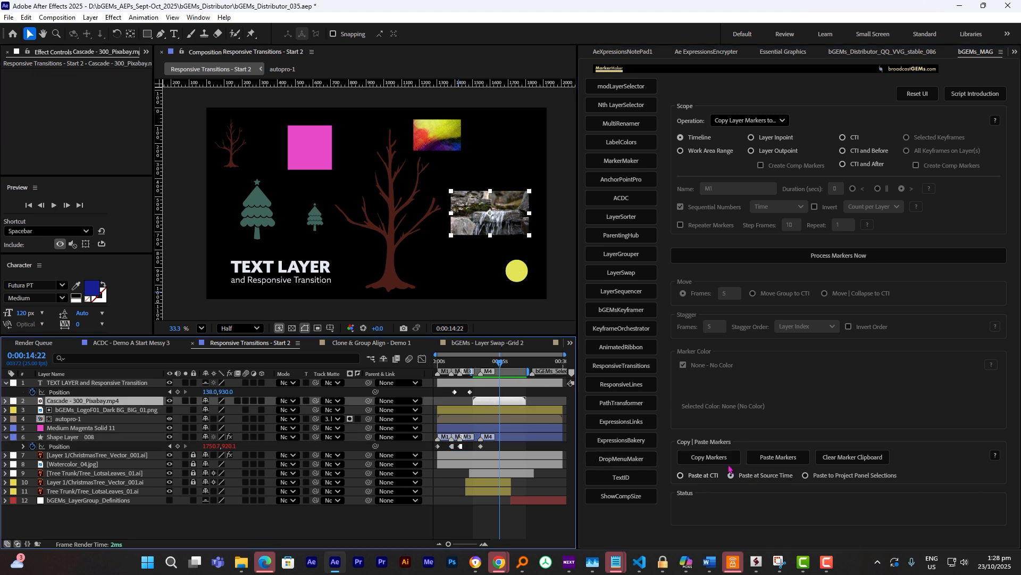
left_click(778, 457)
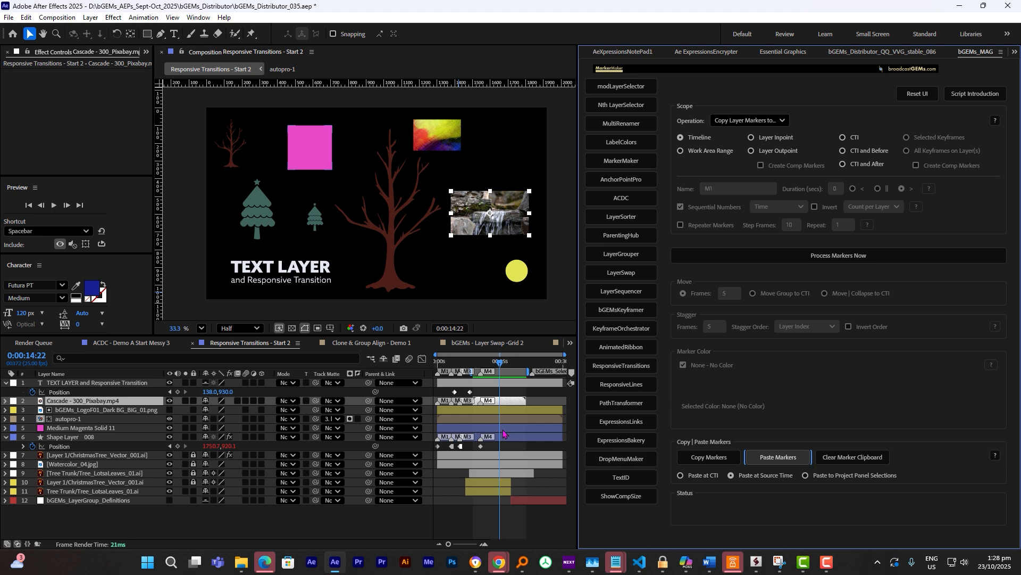
left_click(363, 521)
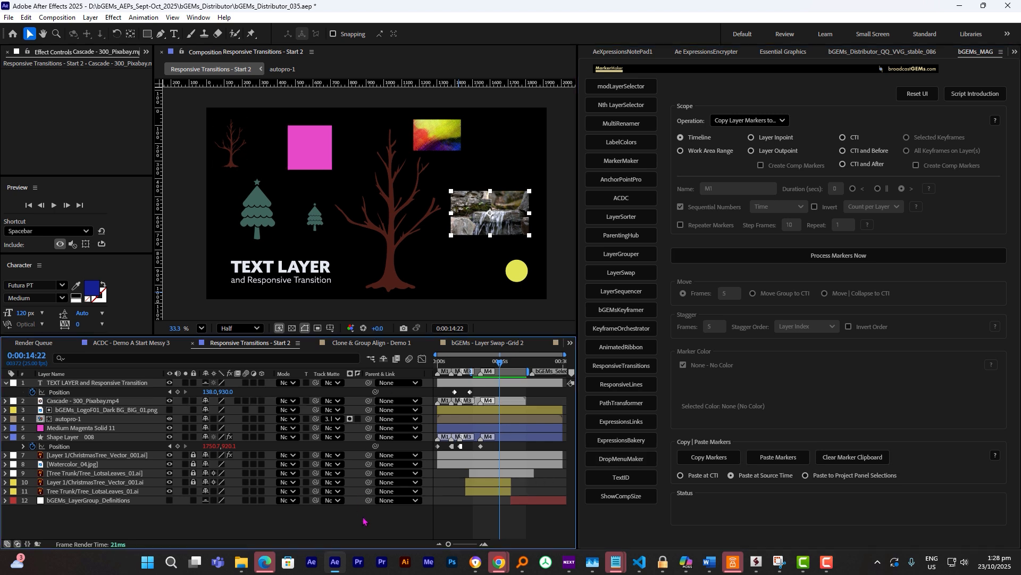
key("ctrl+z")
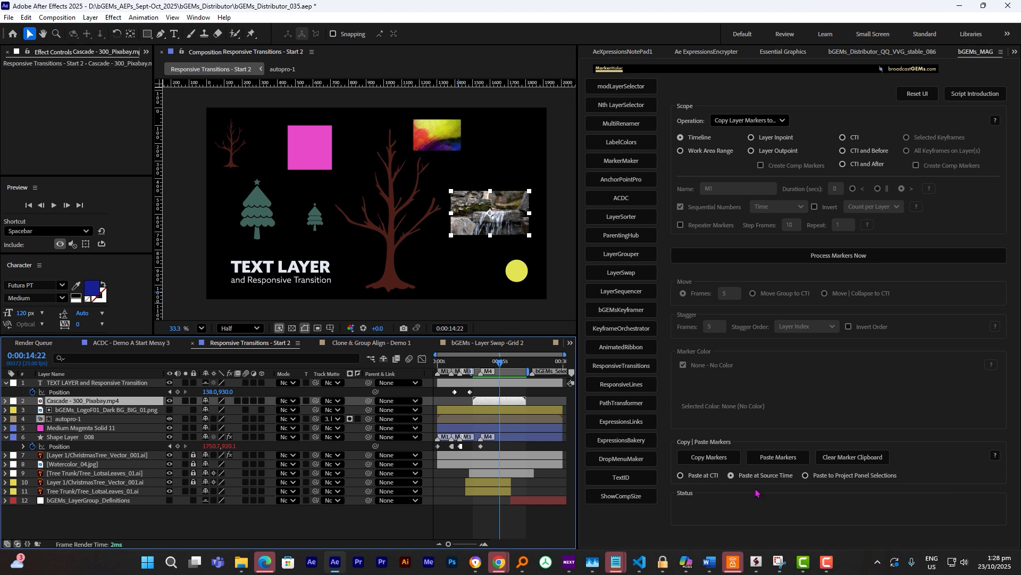
Set marker pasting to Project Panel Selections and move the playhead to 0:00:15:22
left_click(805, 476)
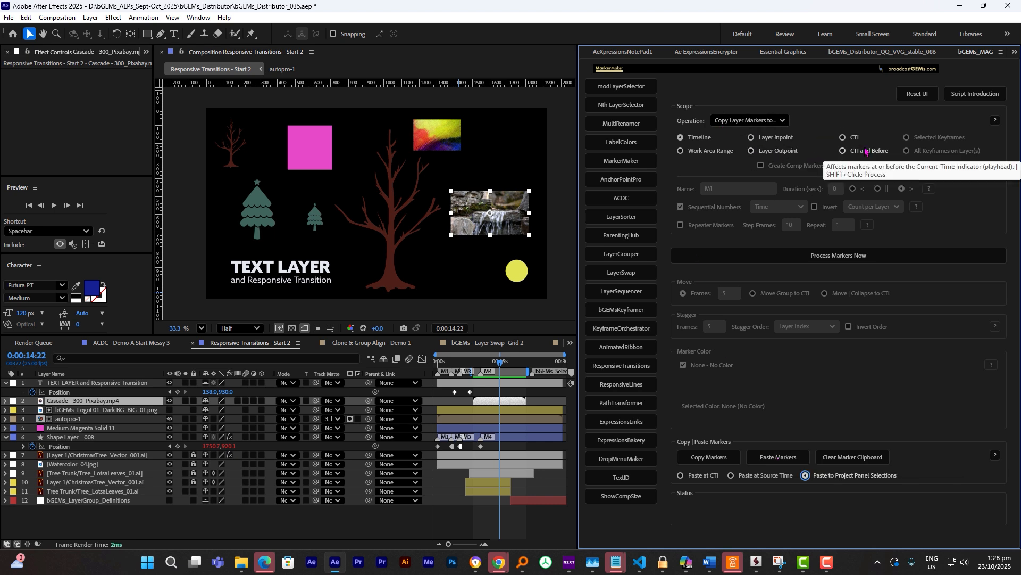
left_click(500, 366)
left_click_drag(500, 366, 504, 366)
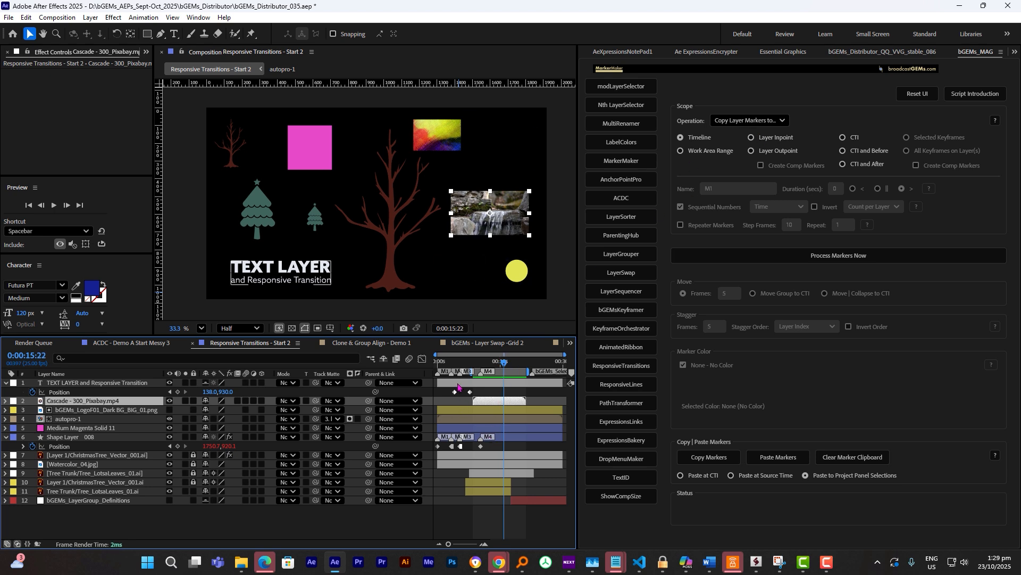
Unlock layers 8 to 10 and select layers 9 through 12 in the timeline
left_click(482, 474)
left_click(519, 509)
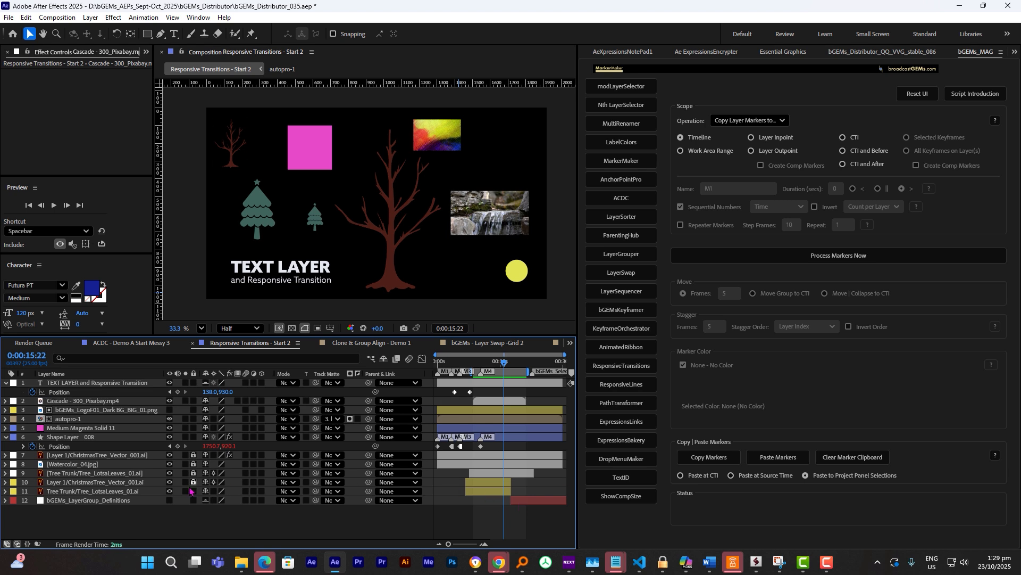
left_click_drag(194, 464, 195, 482)
left_click(493, 473)
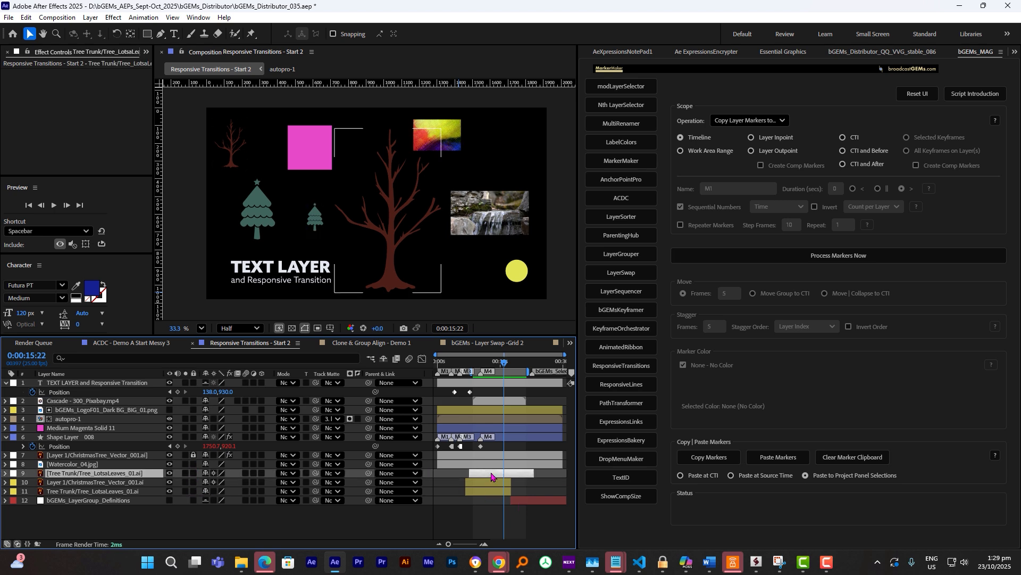
left_click(531, 500, "shift")
Create M1 markers at the inpoints of the selected layers, numbered sequentially by Time with Count per Layer
left_click(750, 121)
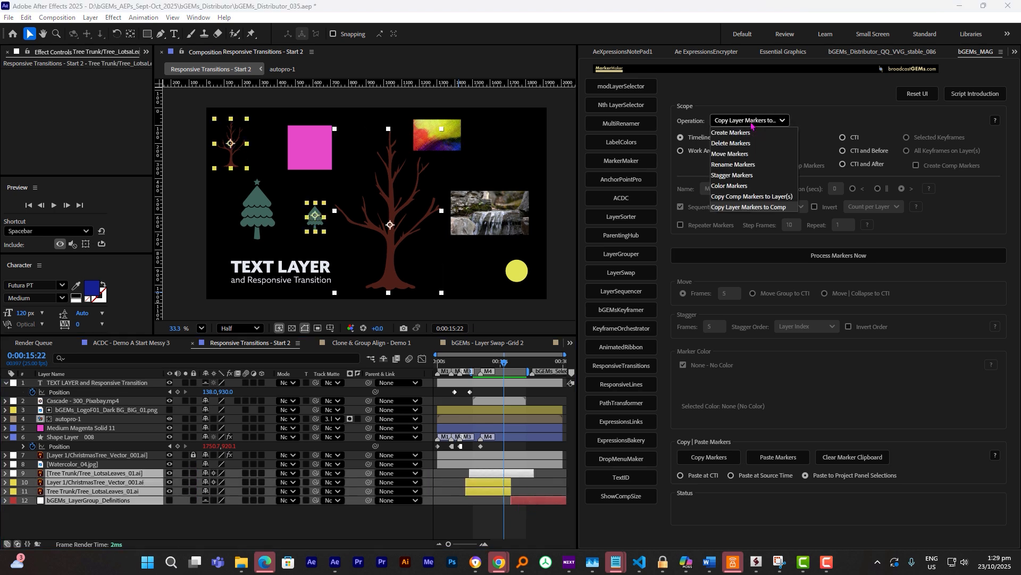
left_click(740, 134)
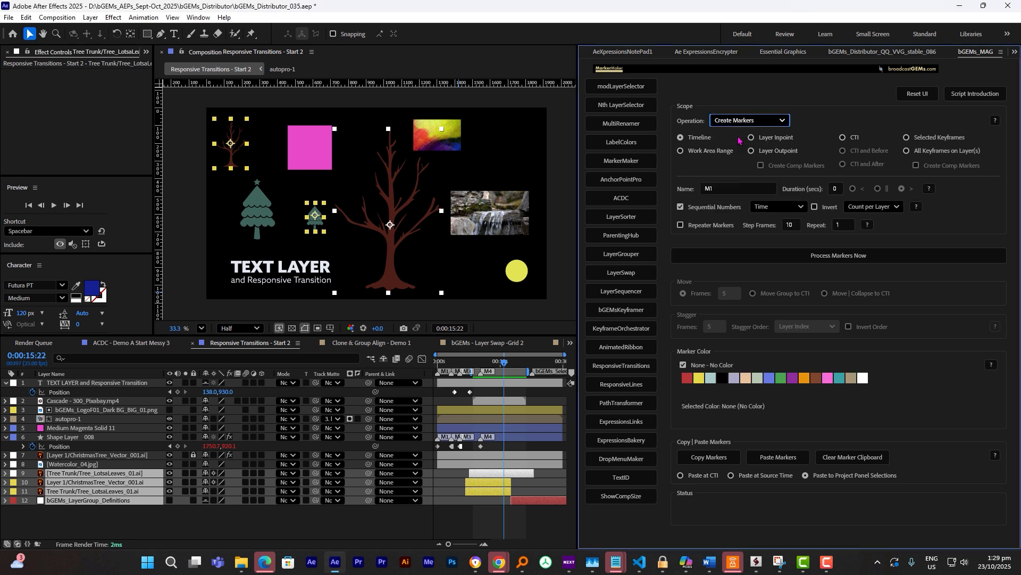
left_click(770, 138)
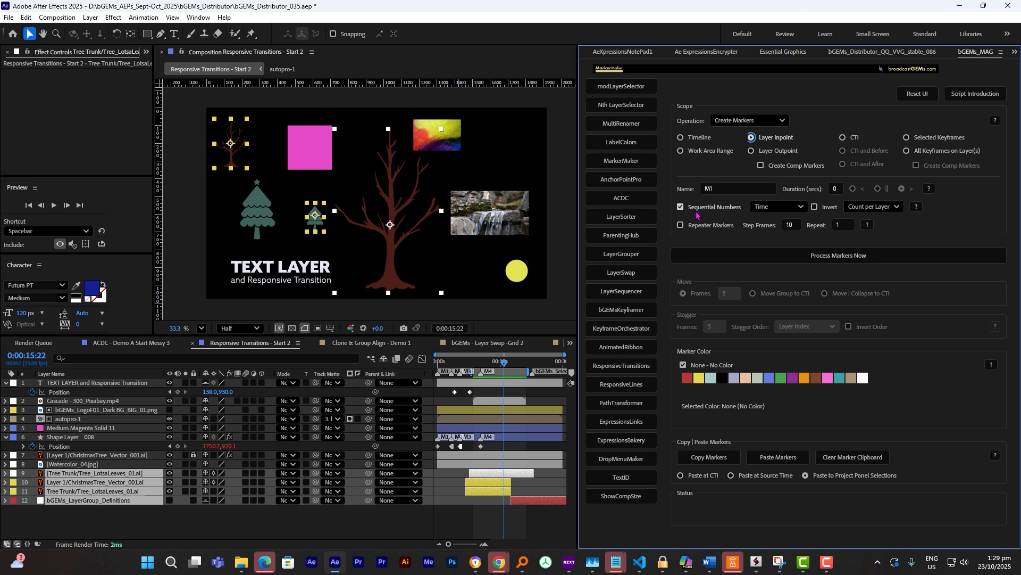
left_click(708, 255)
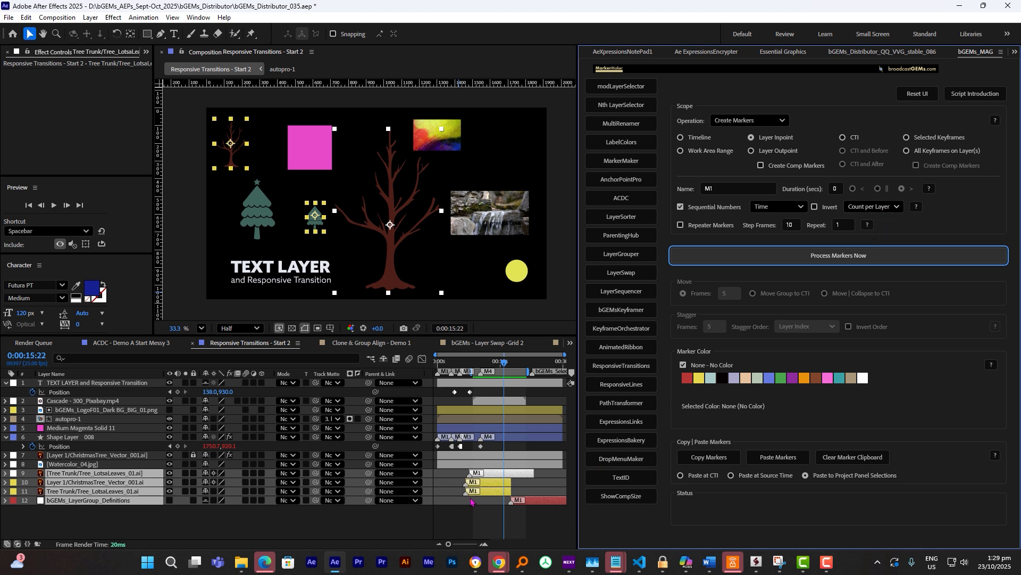
Undo the per-layer inpoint markers and recreate them with numbering set to Count All Layers
left_click(381, 524)
key("ctrl+z")
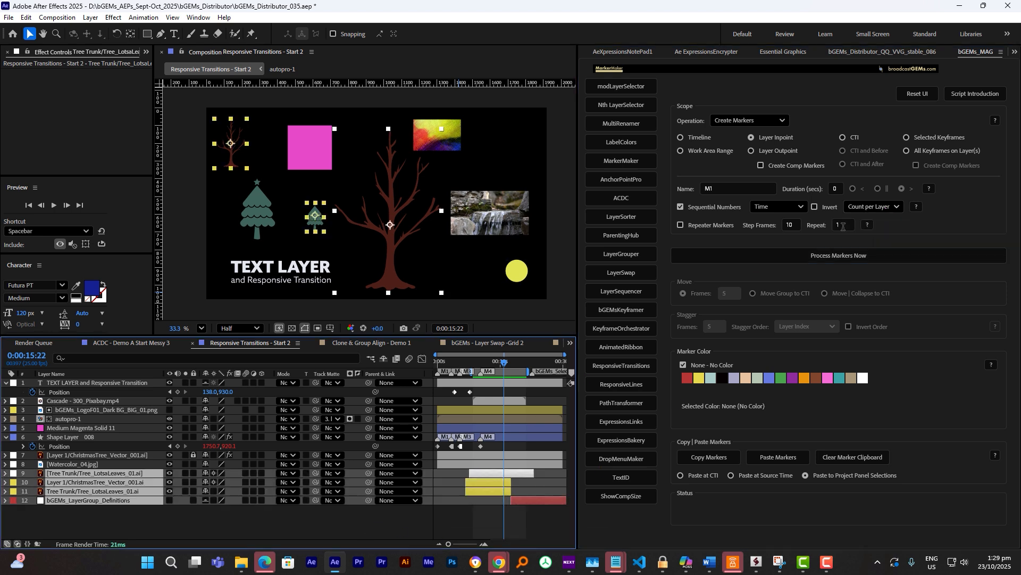
left_click(875, 207)
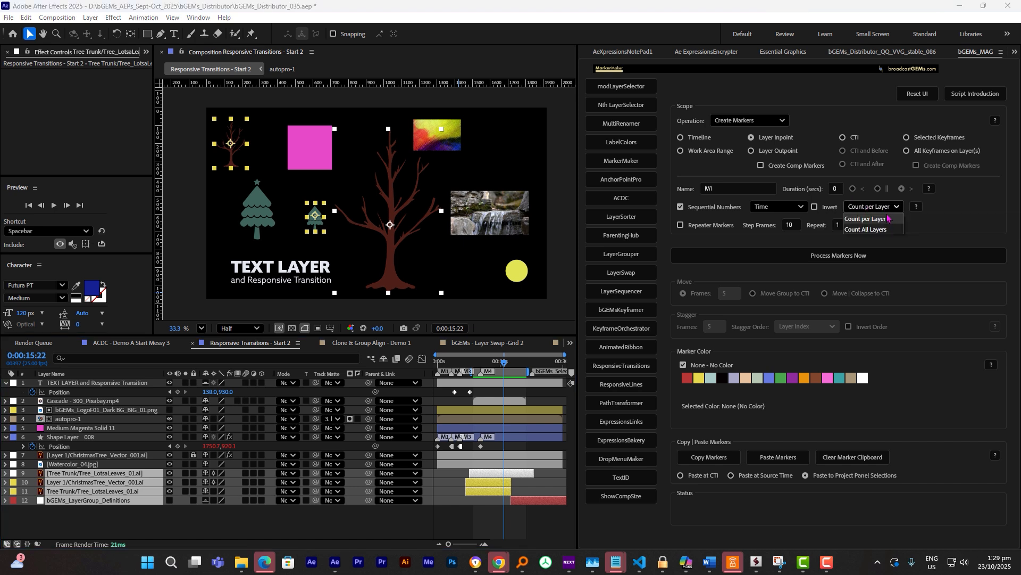
left_click(875, 230)
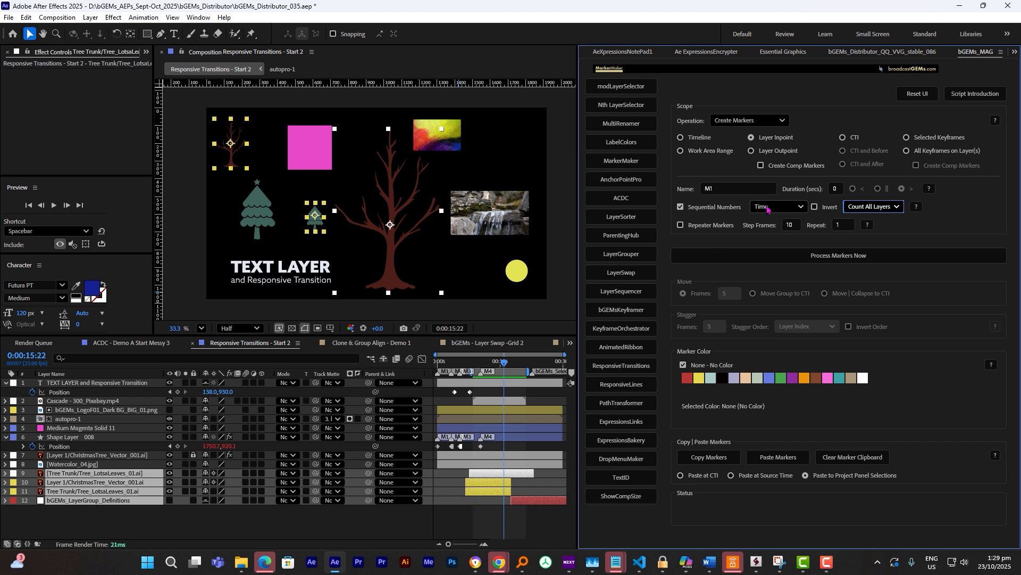
left_click(792, 256)
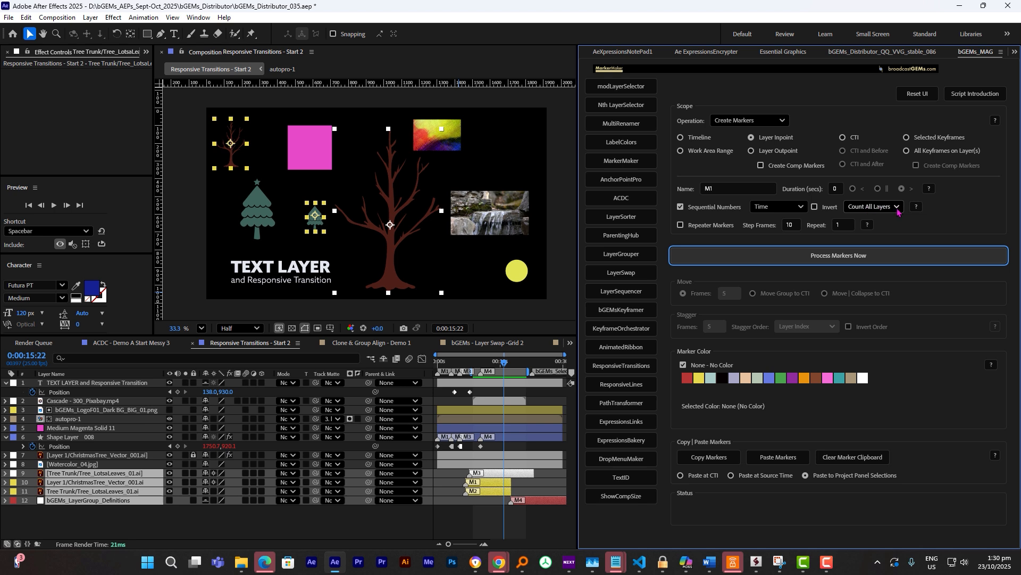
Undo the time-ordered inpoint markers and recreate them with sequential numbers ordered by Layer Index
left_click(335, 535)
key("ctrl+z")
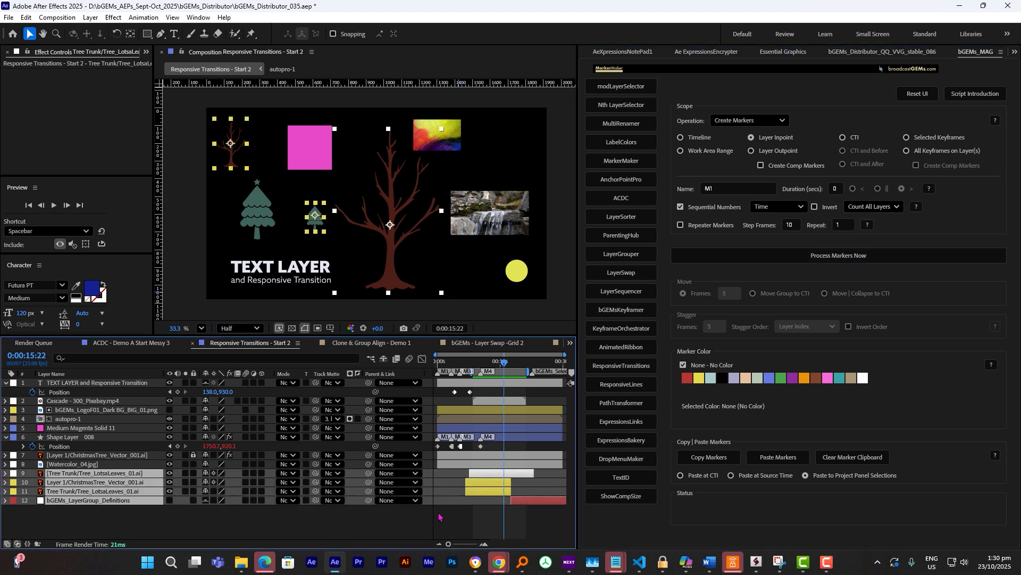
left_click(778, 206)
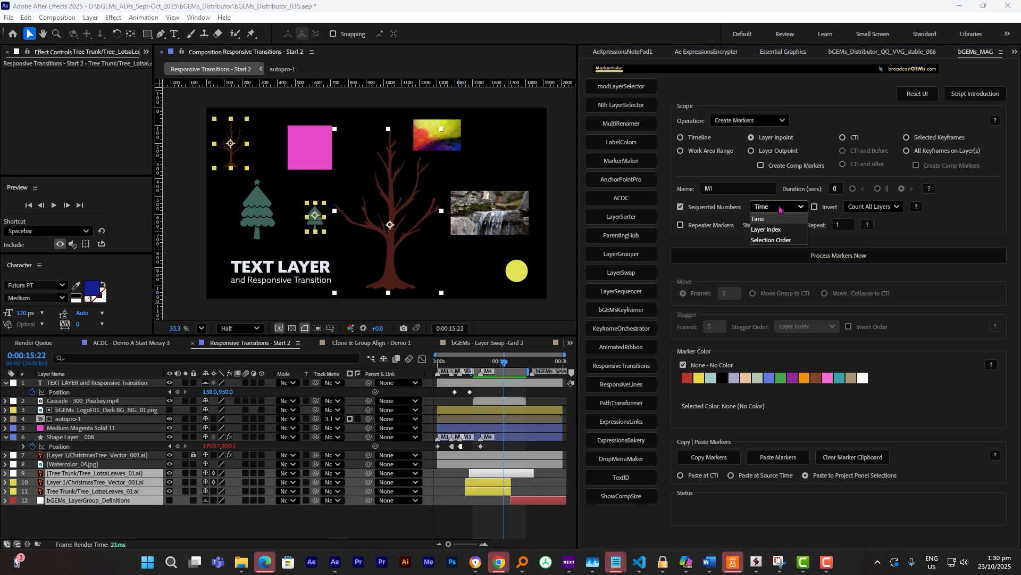
left_click(778, 231)
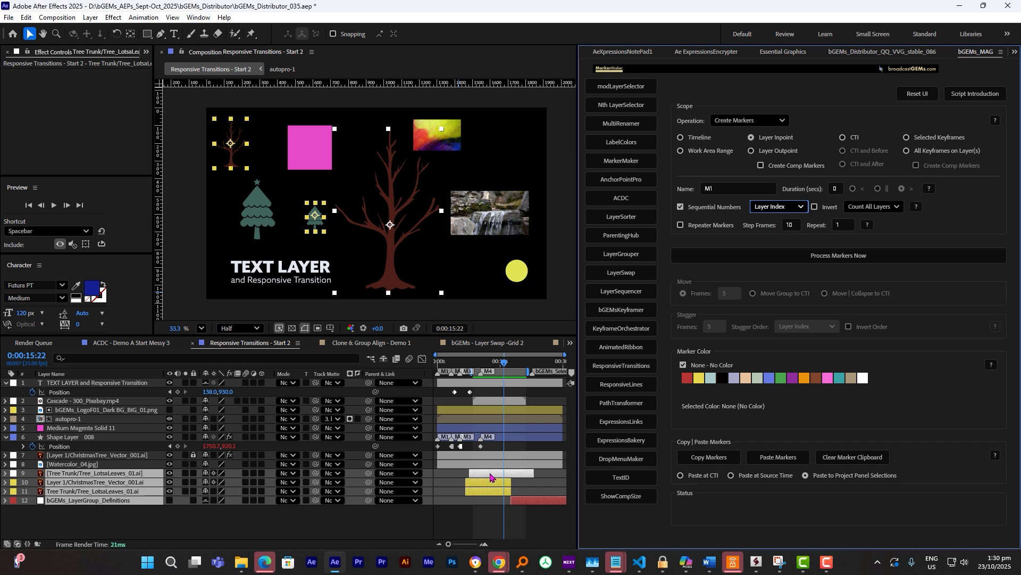
left_click(819, 260)
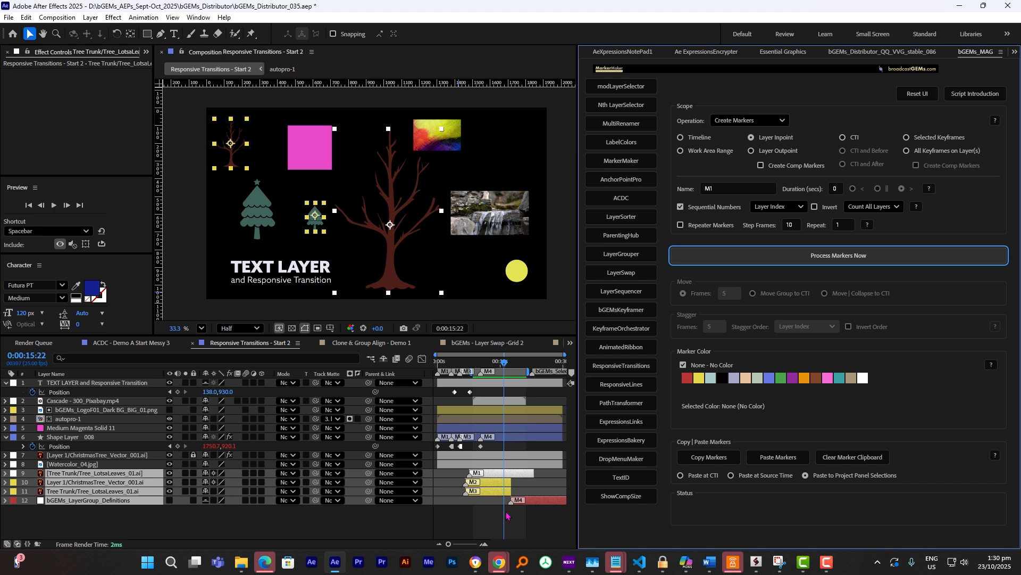
Move the selected layers' markers as a group to the current time across the timeline, at 0:00:14:19 and again at 0:00:04:08
left_click(740, 120)
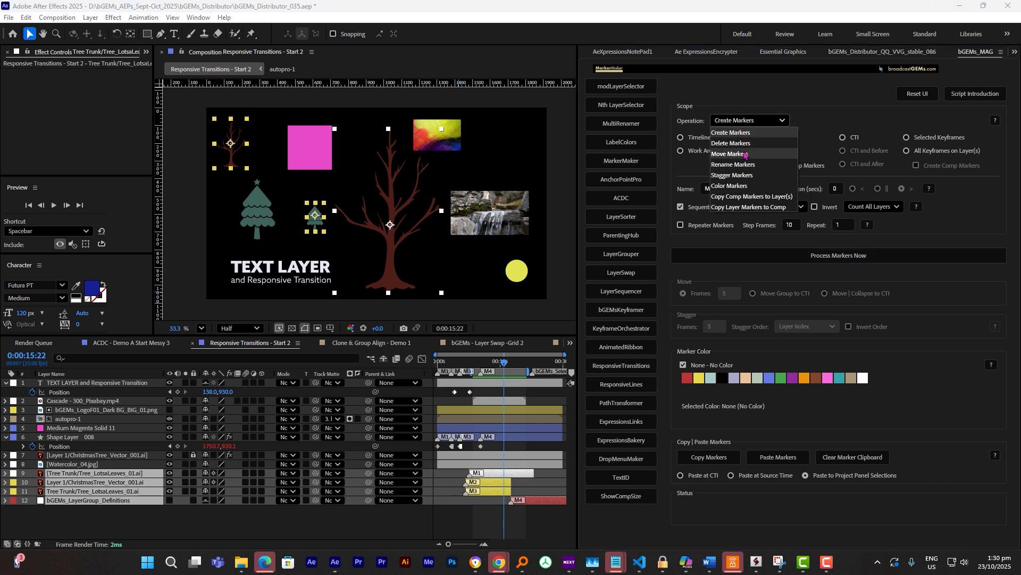
left_click(746, 154)
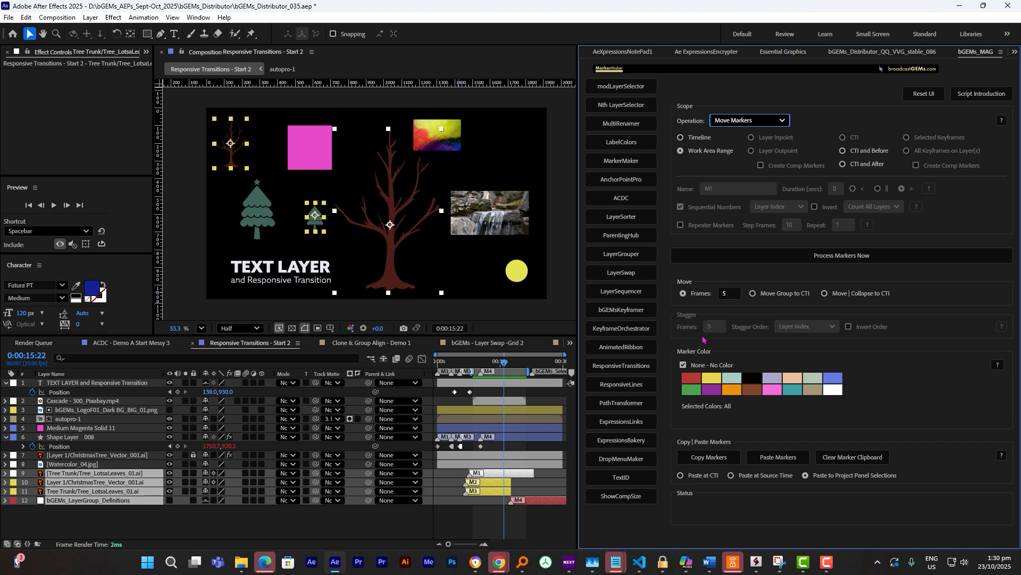
left_click(778, 294)
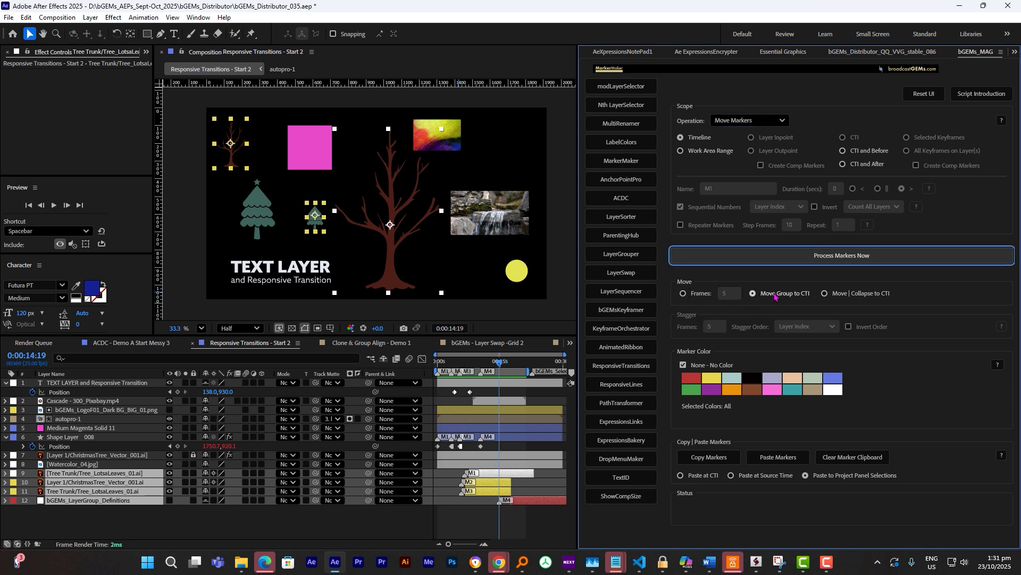
left_click_drag(499, 362, 455, 362)
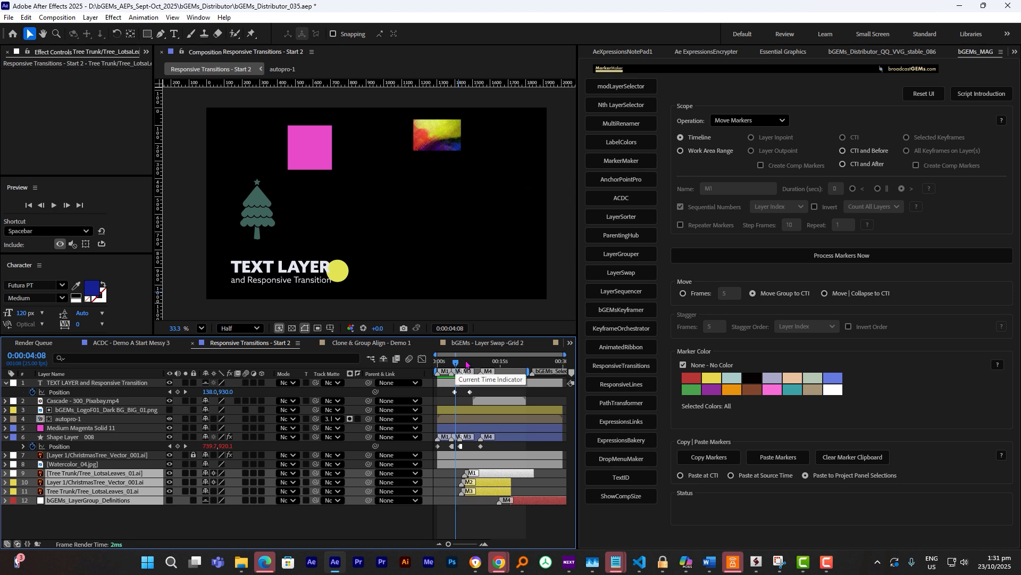
left_click(734, 256)
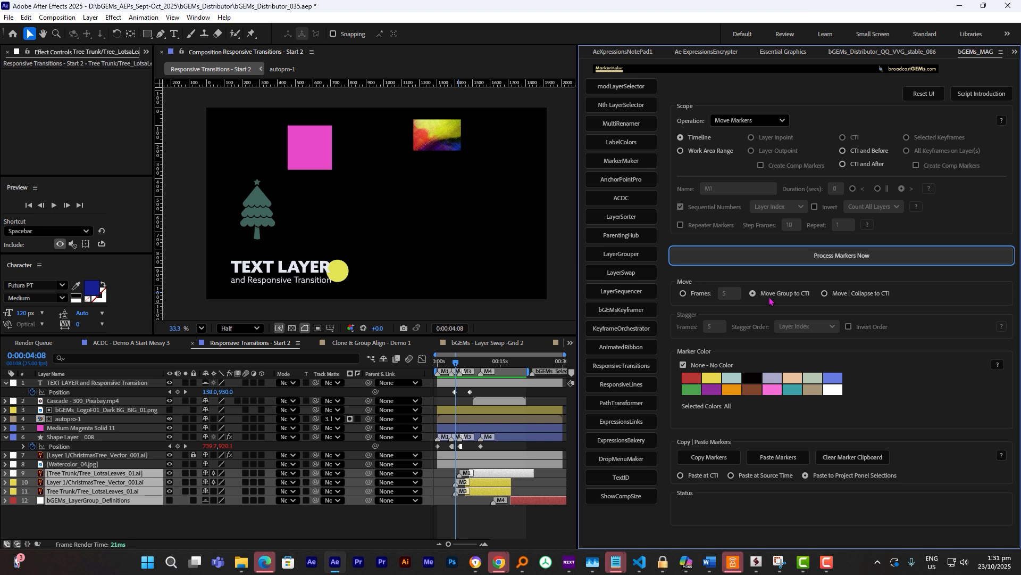
Collapse the selected layers' markers onto the current time at 0:00:10:14 with Move | Collapse to CTI, and undo it
left_click(856, 294)
left_click(482, 364)
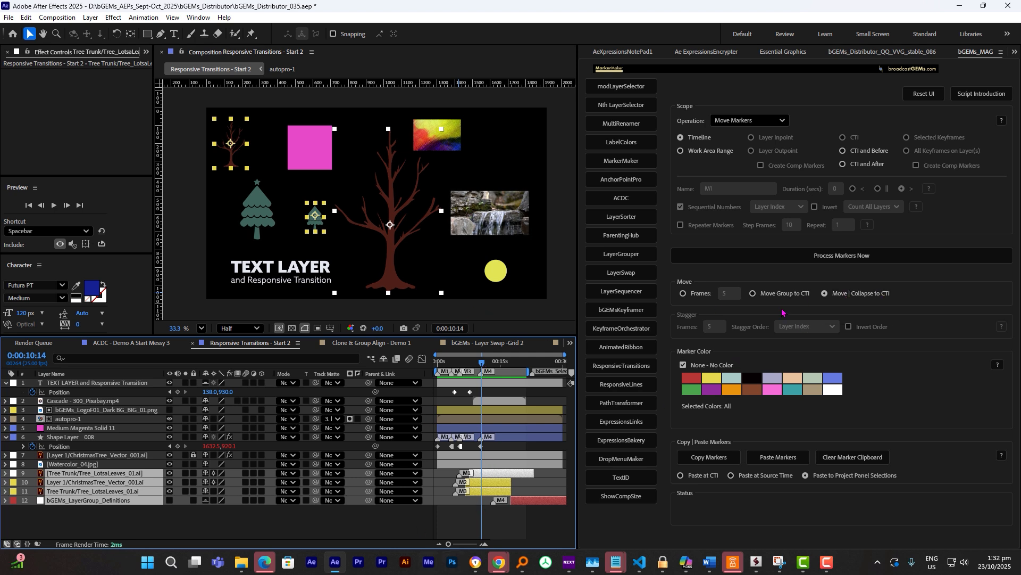
left_click(782, 256)
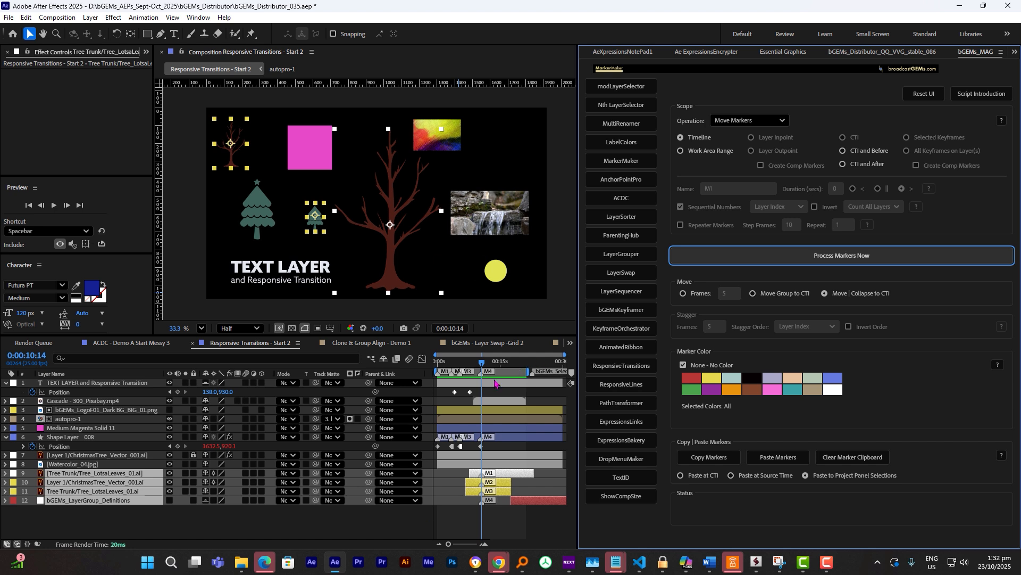
left_click(389, 526)
key("ctrl+z")
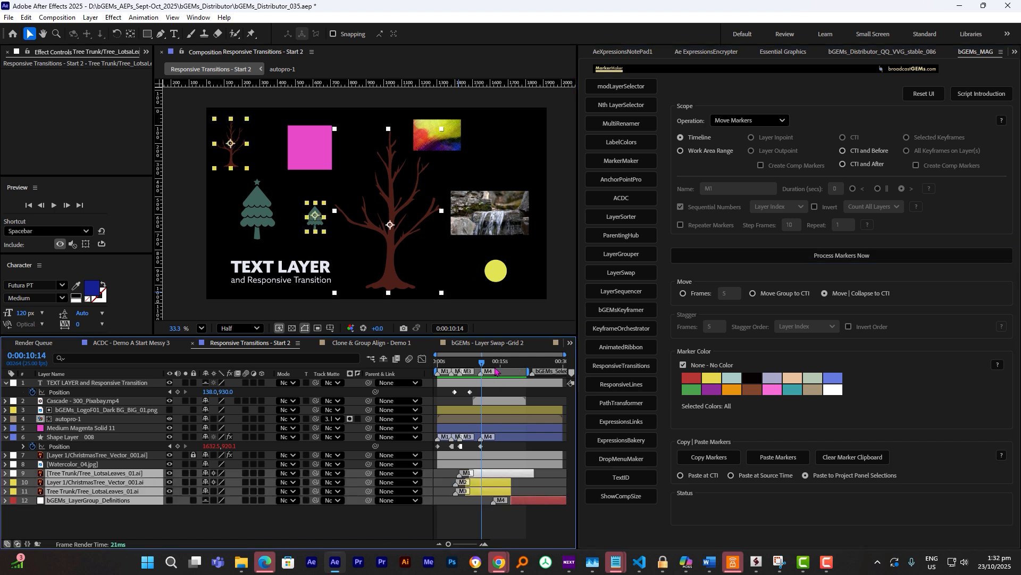
Reselect layers 9 to 12, collapse their markers onto the current time at 0:00:12:11, and deselect the layers
left_click(500, 362)
left_click(412, 531)
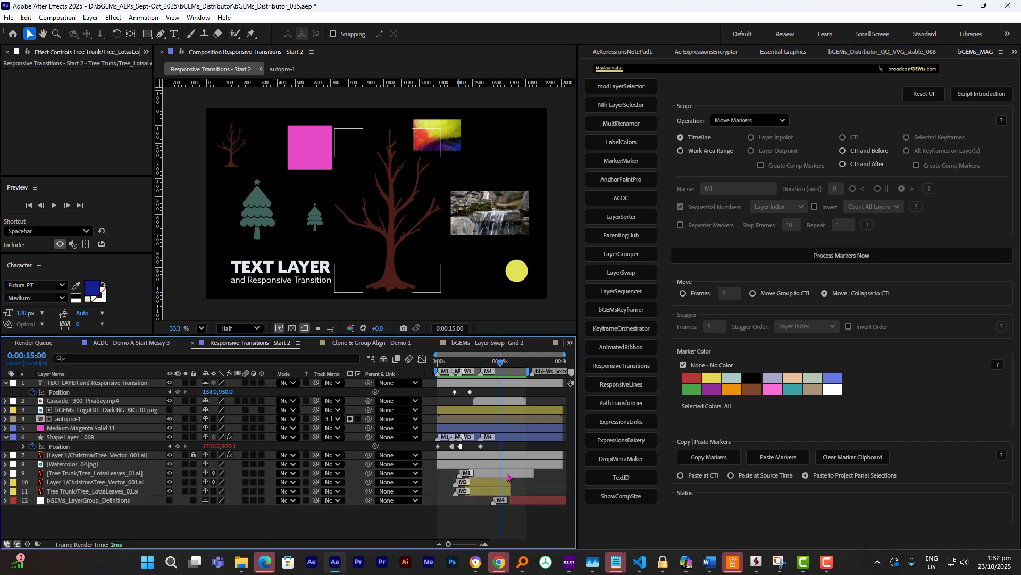
left_click(507, 473)
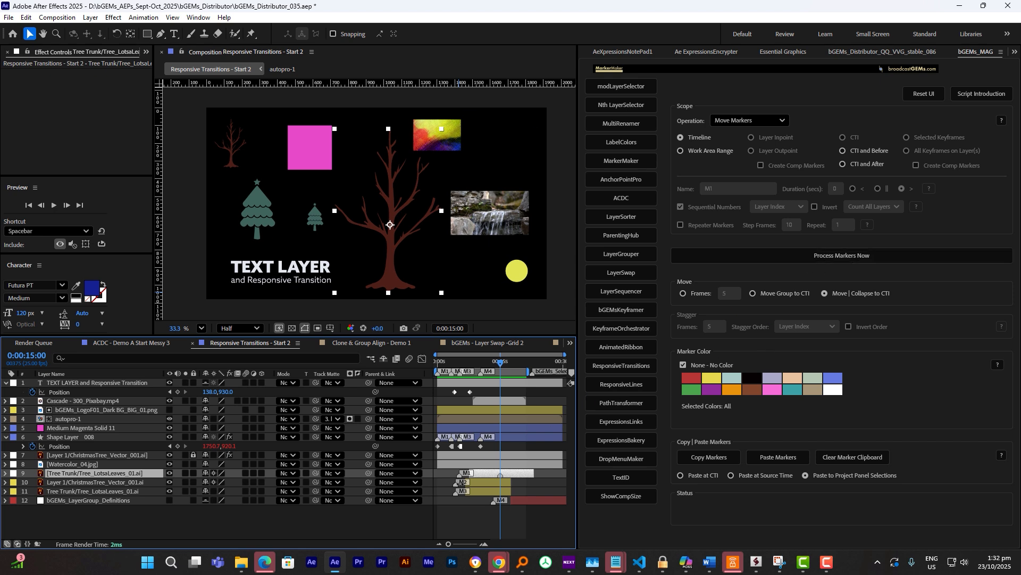
left_click(95, 501, "shift")
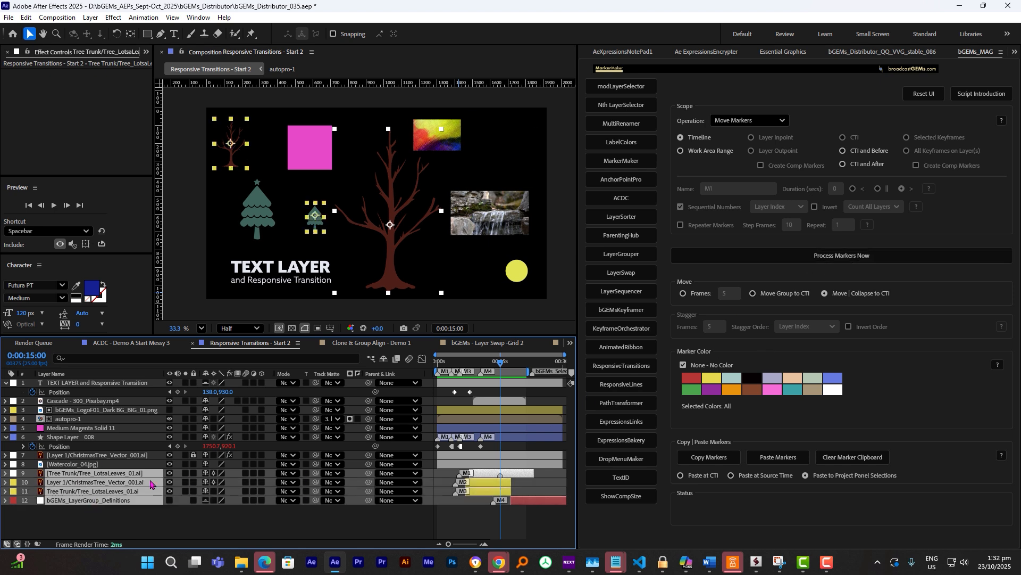
left_click(490, 362)
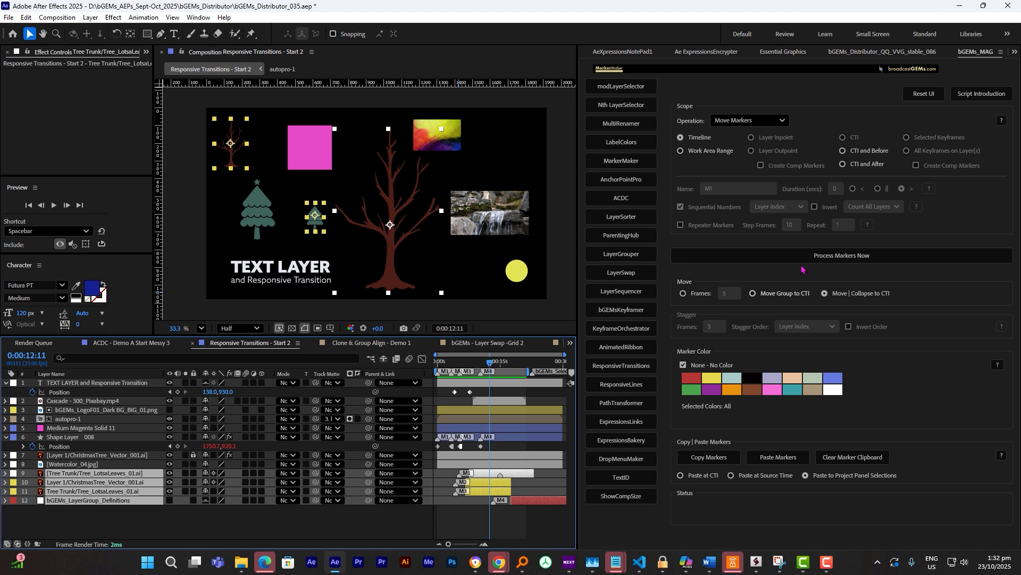
left_click(851, 256)
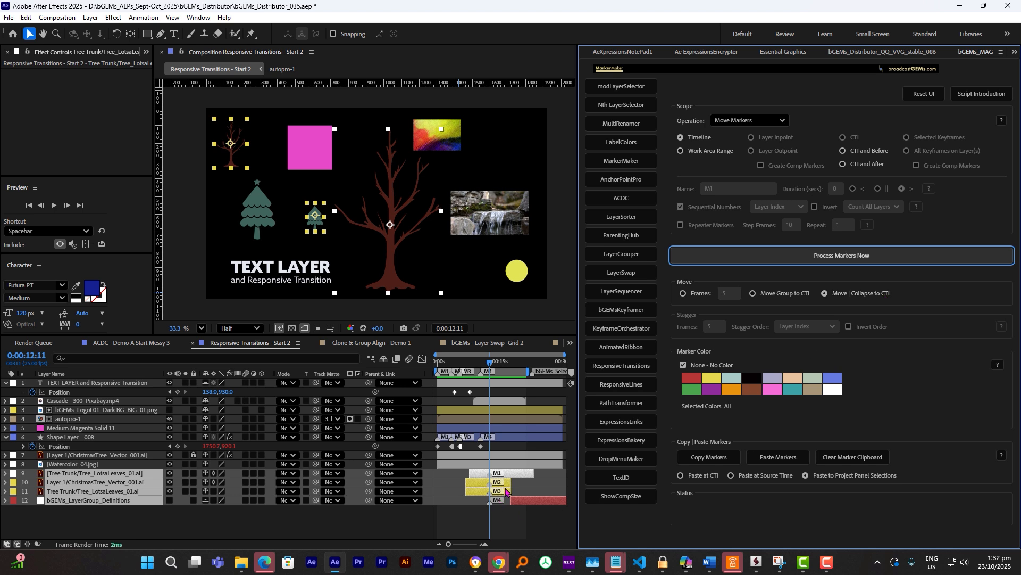
left_click(398, 519)
Switch the operation to Create Markers with a 1-second duration and the Layer Outpoint scope
left_click(749, 121)
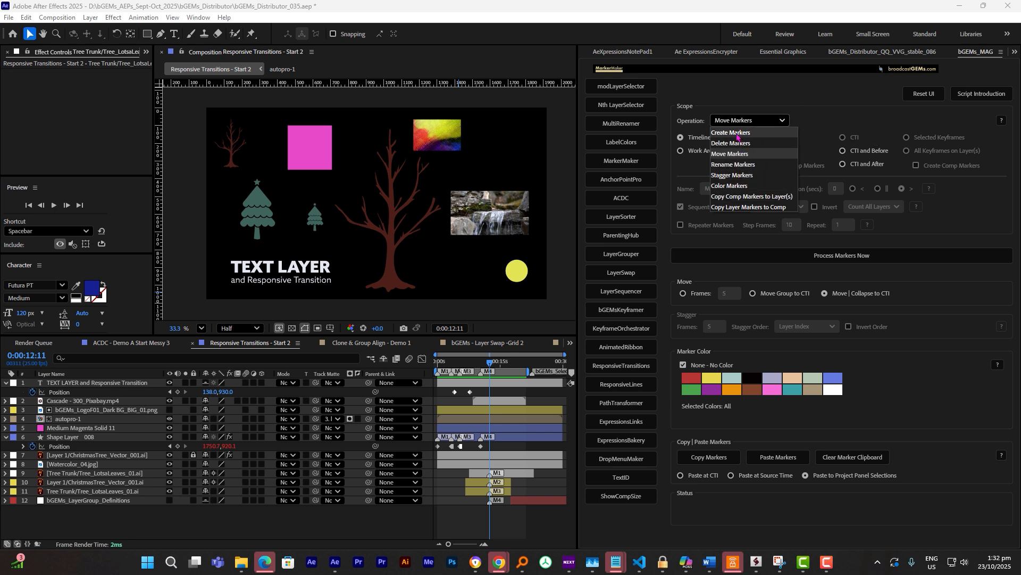
left_click(793, 132)
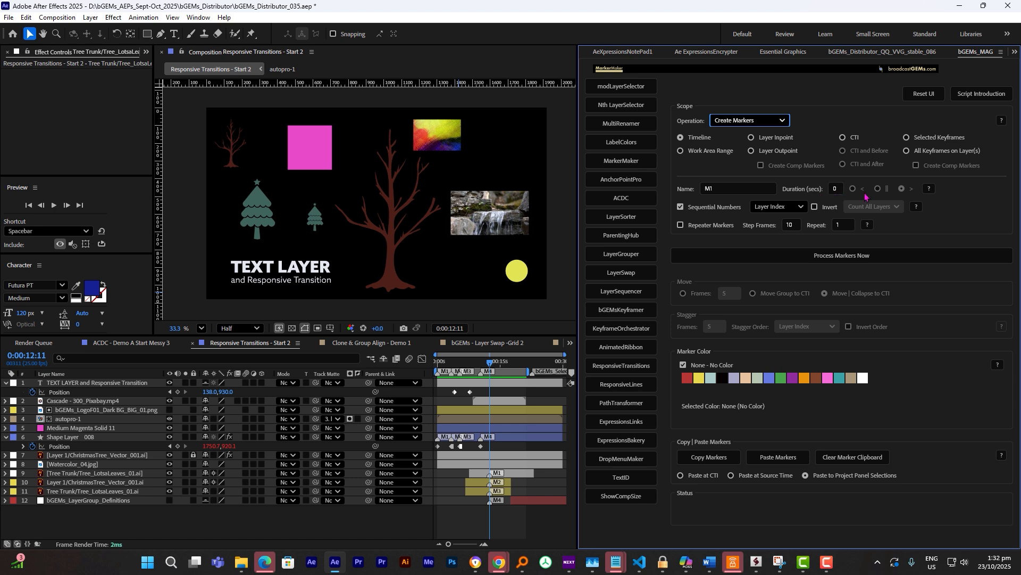
left_click(837, 190)
double_click(837, 190)
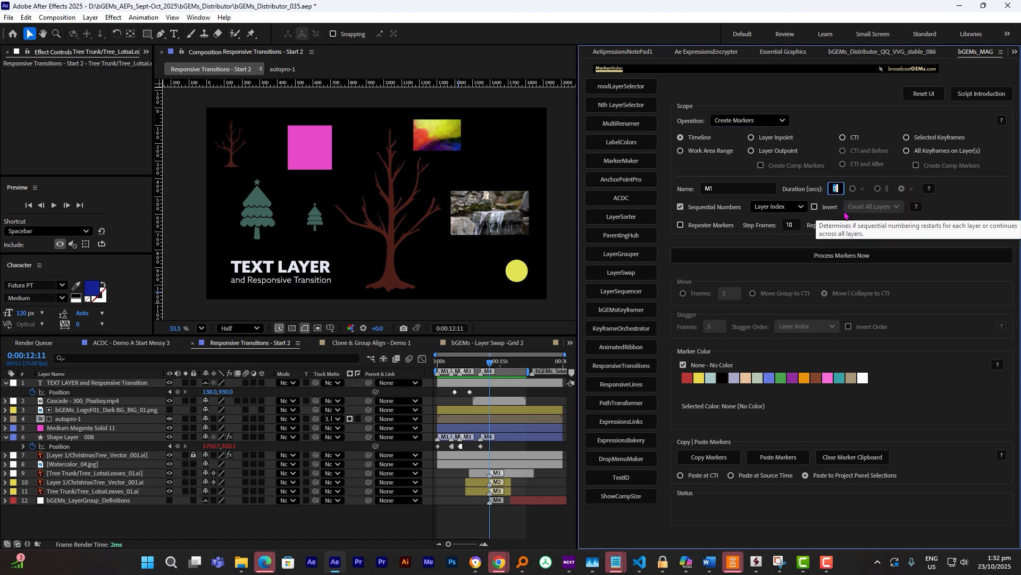
type("1")
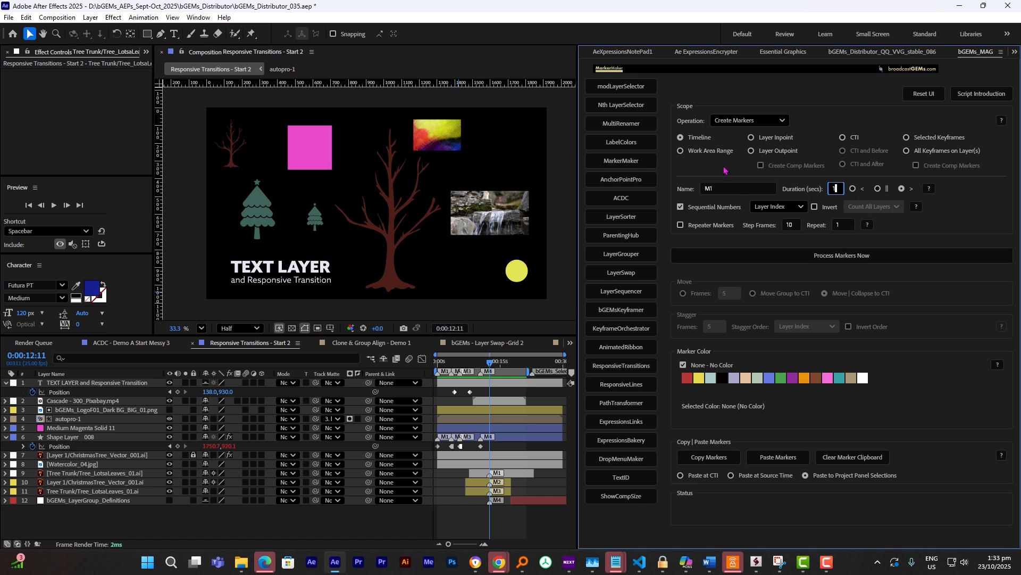
left_click(781, 157)
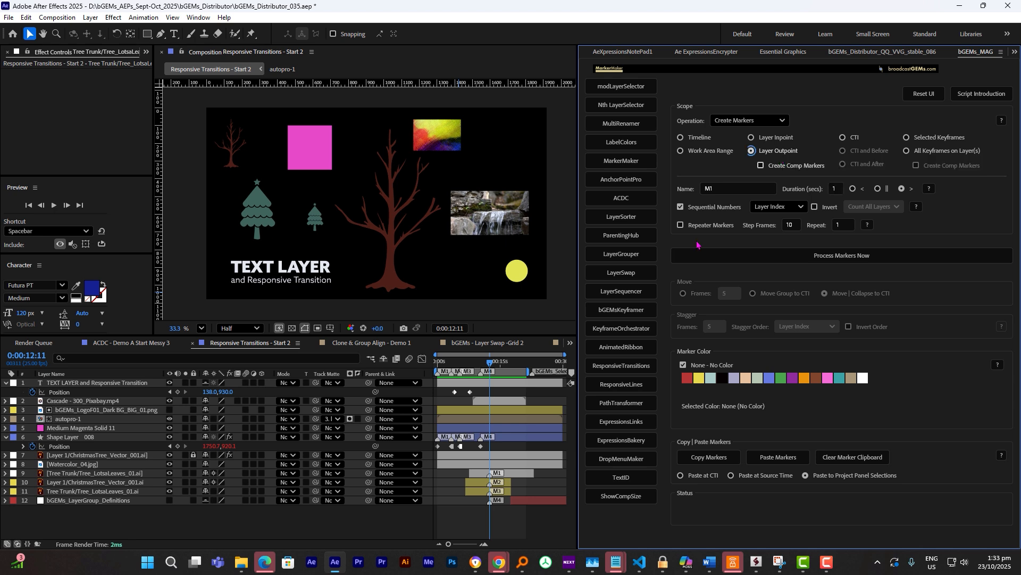
Select layers 9 to 12 and delete all their markers using the Timeline scope
left_click(499, 485)
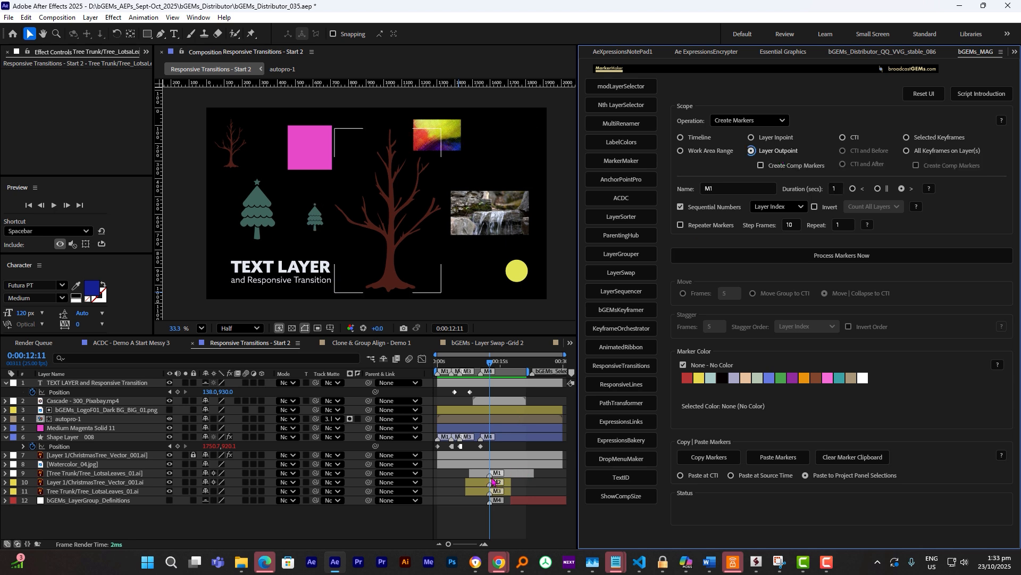
left_click(485, 473)
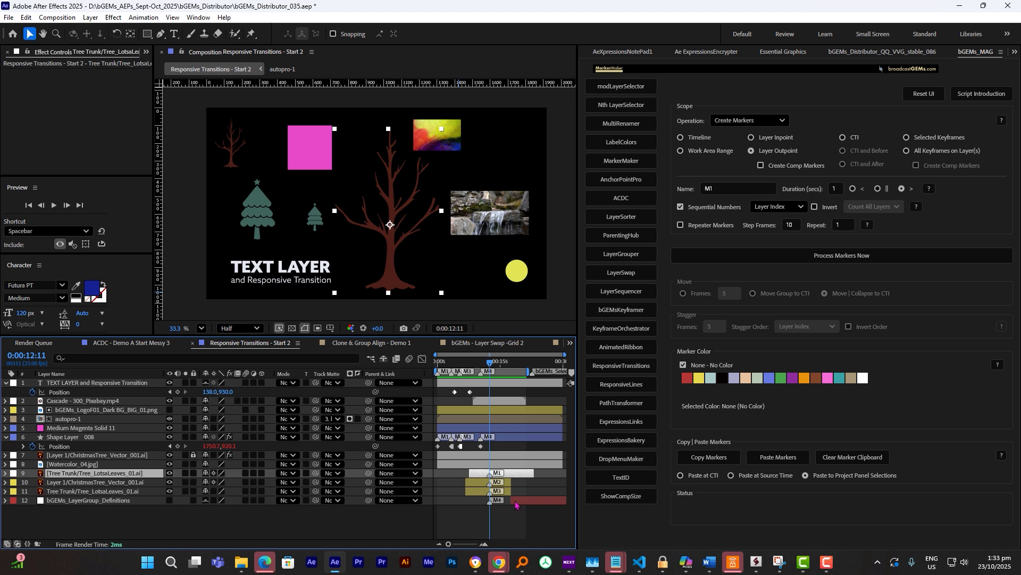
left_click(517, 501, "shift")
left_click(729, 122)
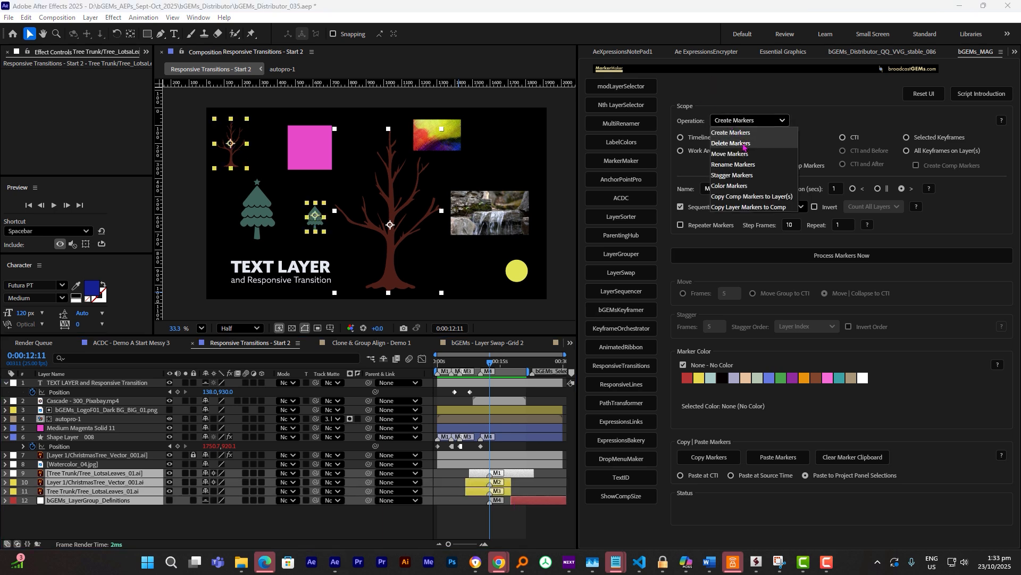
left_click(733, 143)
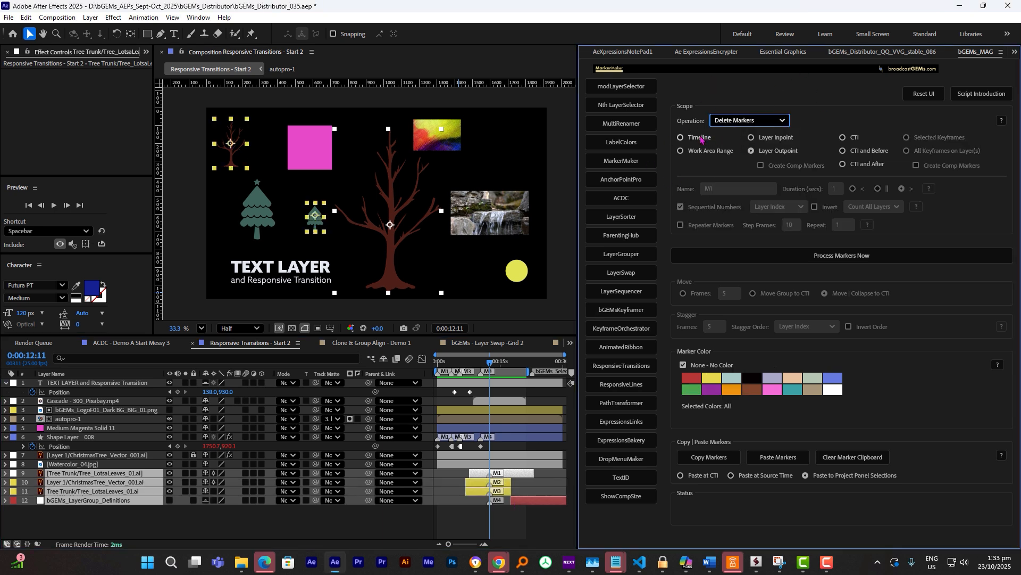
left_click(700, 138)
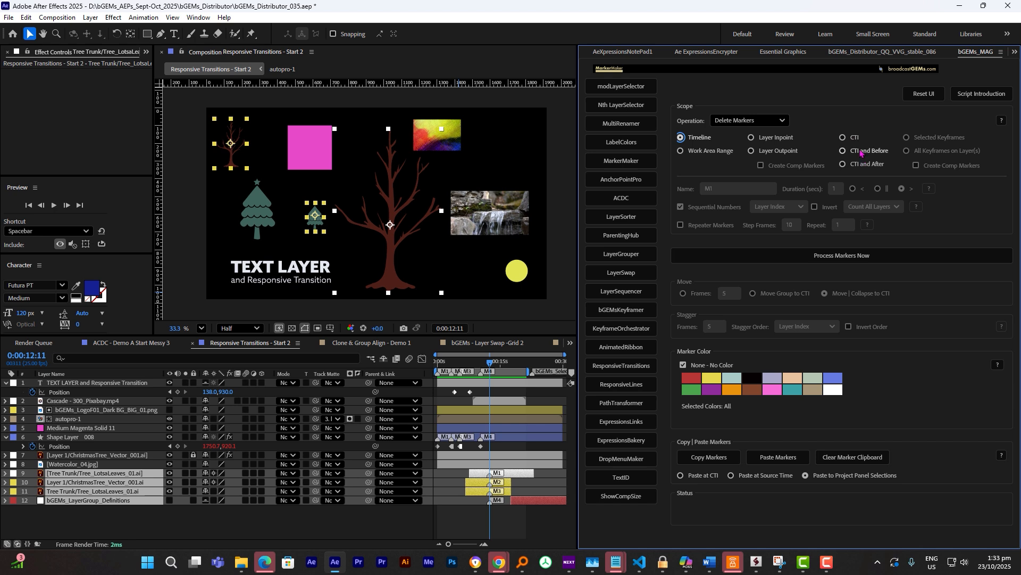
left_click(855, 138)
left_click(867, 151)
left_click(867, 169)
left_click(692, 137)
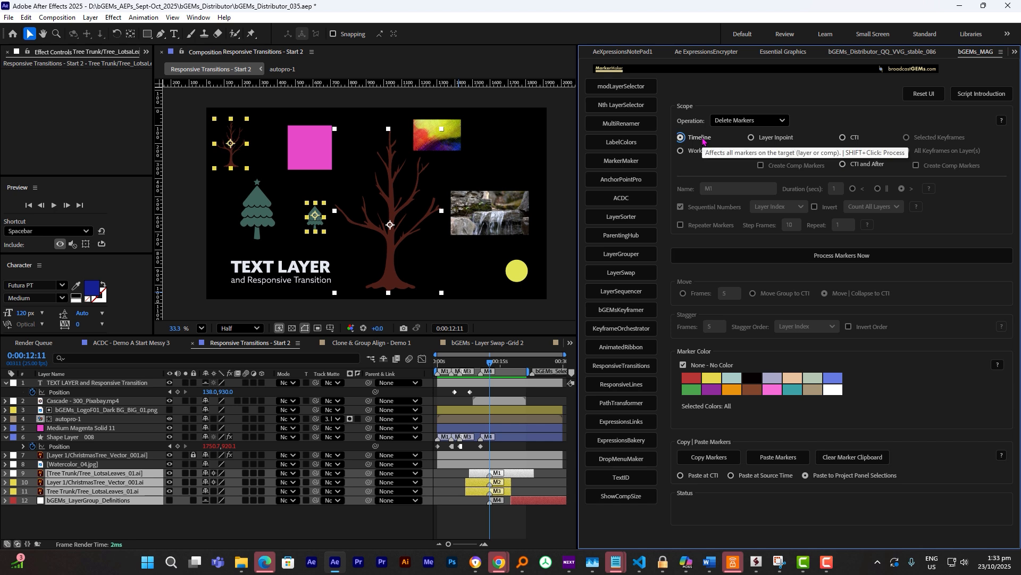
left_click(745, 256)
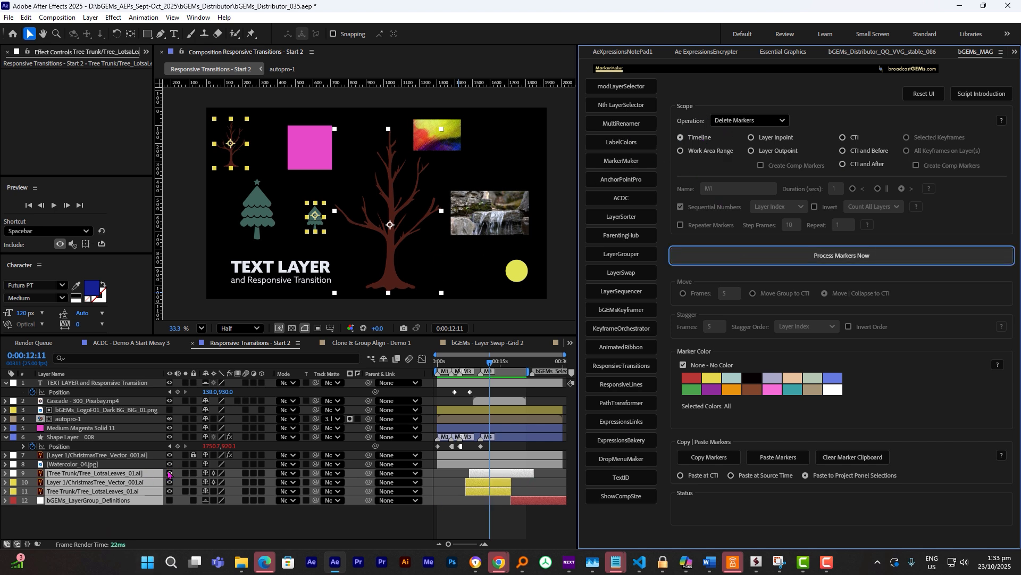
Create 1-second M1 markers at the inpoints of the selected layers and hide the timeline's Mode and Track Matte columns
left_click(765, 120)
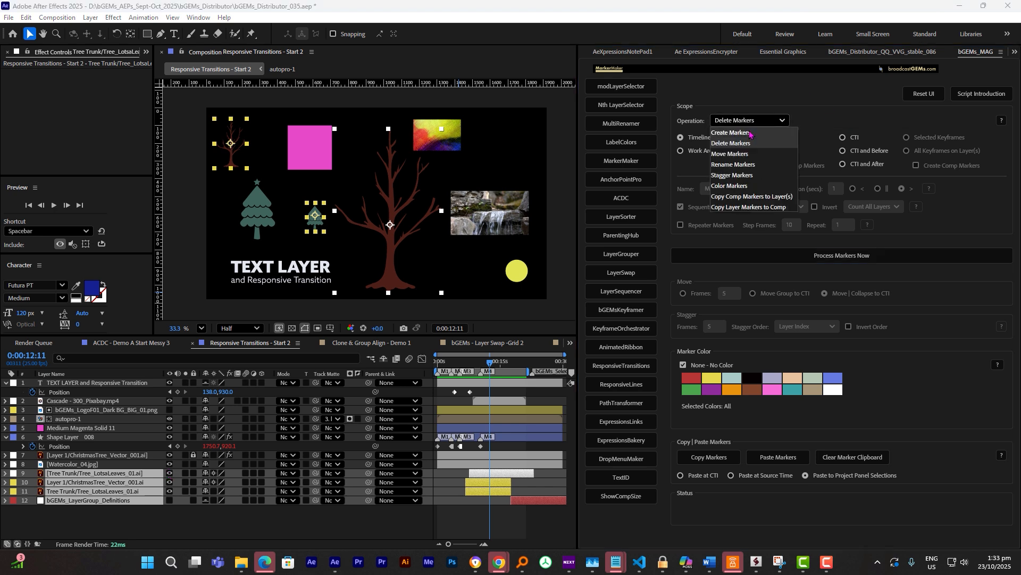
left_click(751, 133)
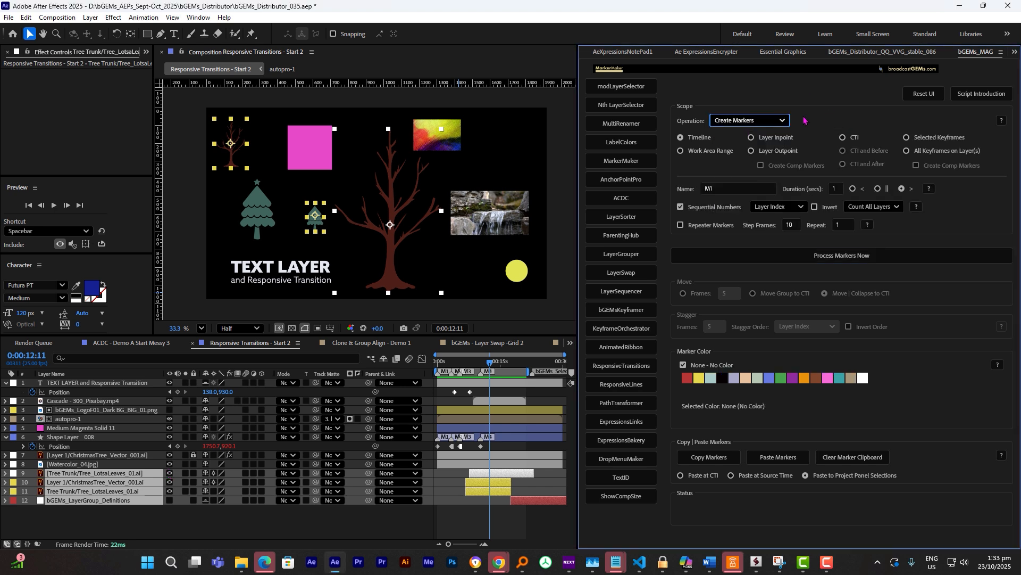
left_click(775, 139)
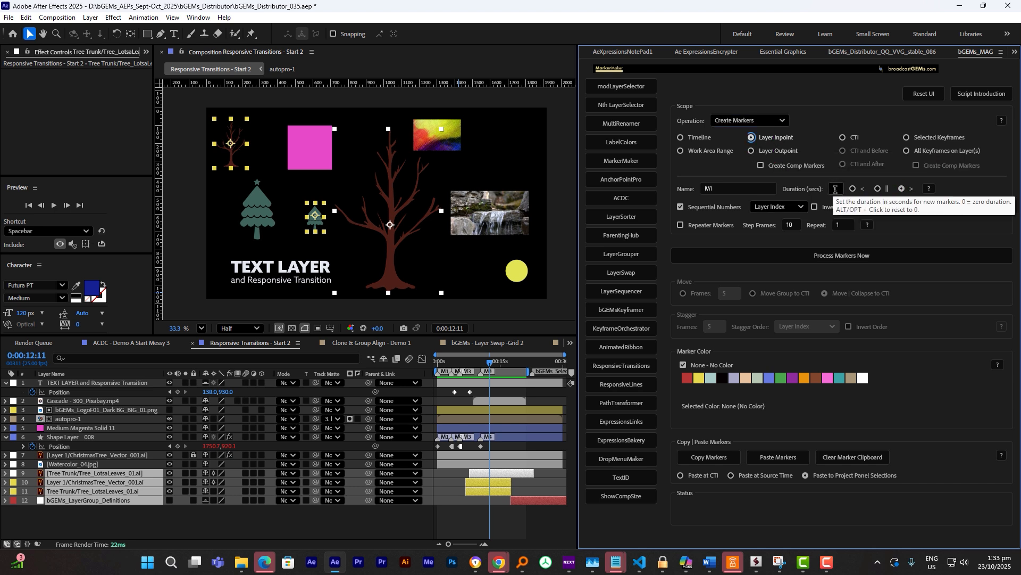
left_click(810, 256)
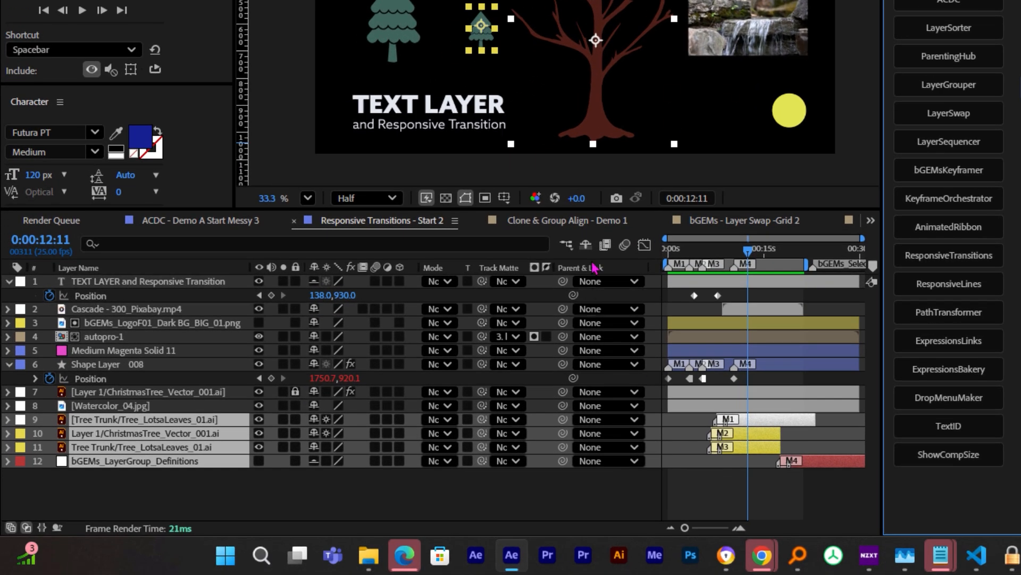
right_click(486, 268)
left_click(535, 274)
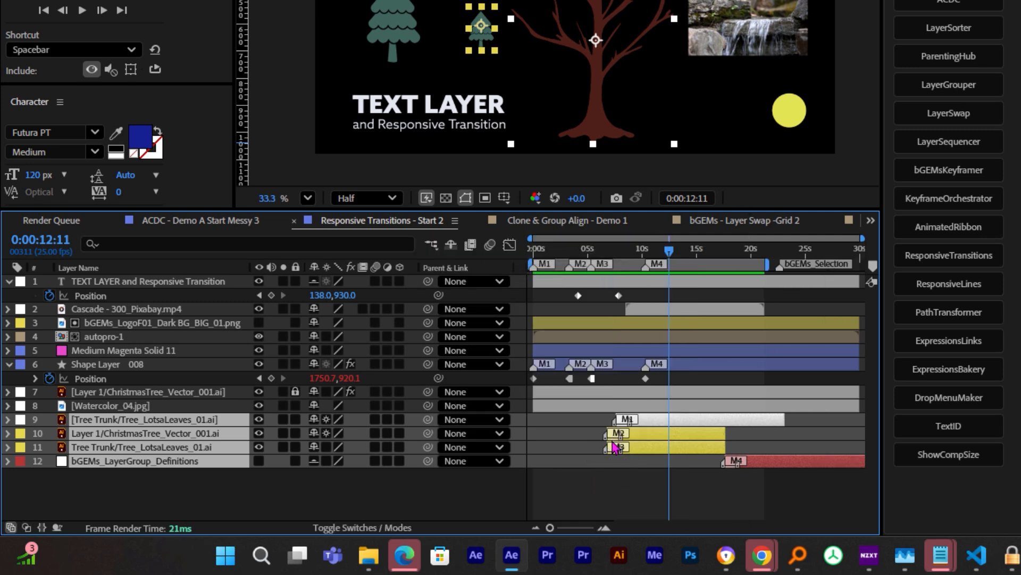
Undo the inpoint markers and create 1-second markers at the selected layers' outpoints with the duration direction set to <
left_click(513, 501)
key("ctrl+z")
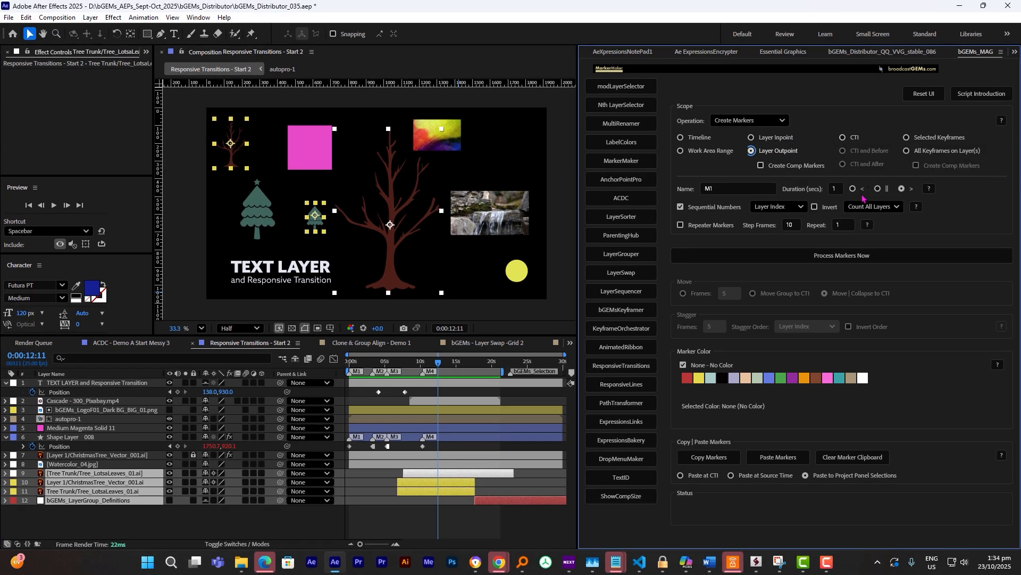
left_click(862, 191)
left_click(841, 255)
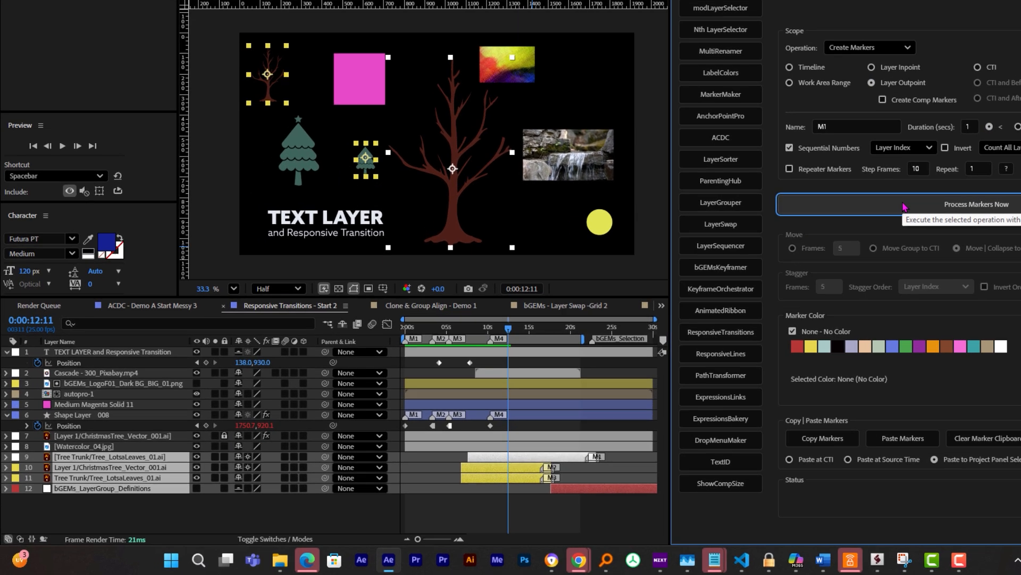
scroll(763, 468, "up", 4)
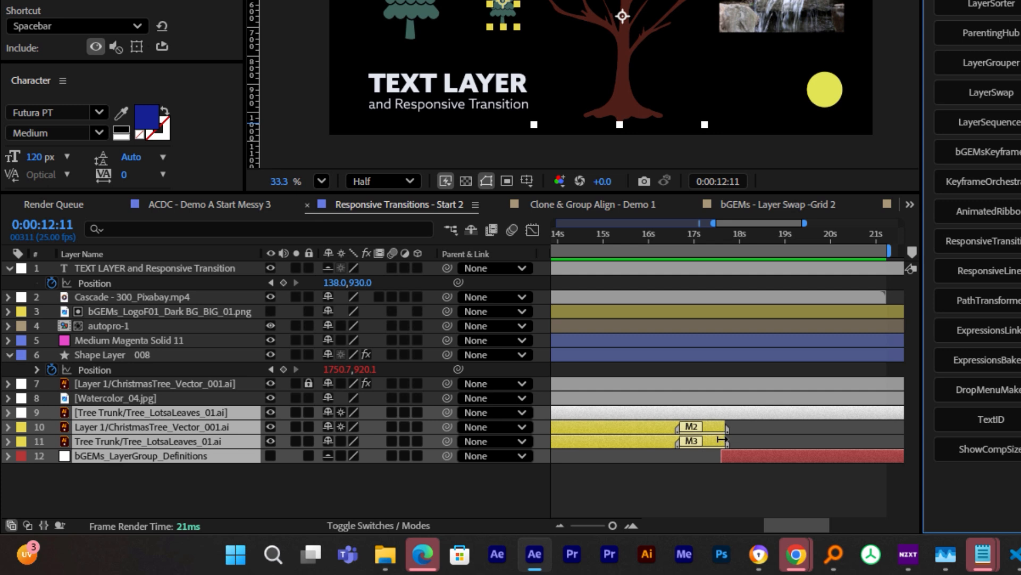
key("semicolon")
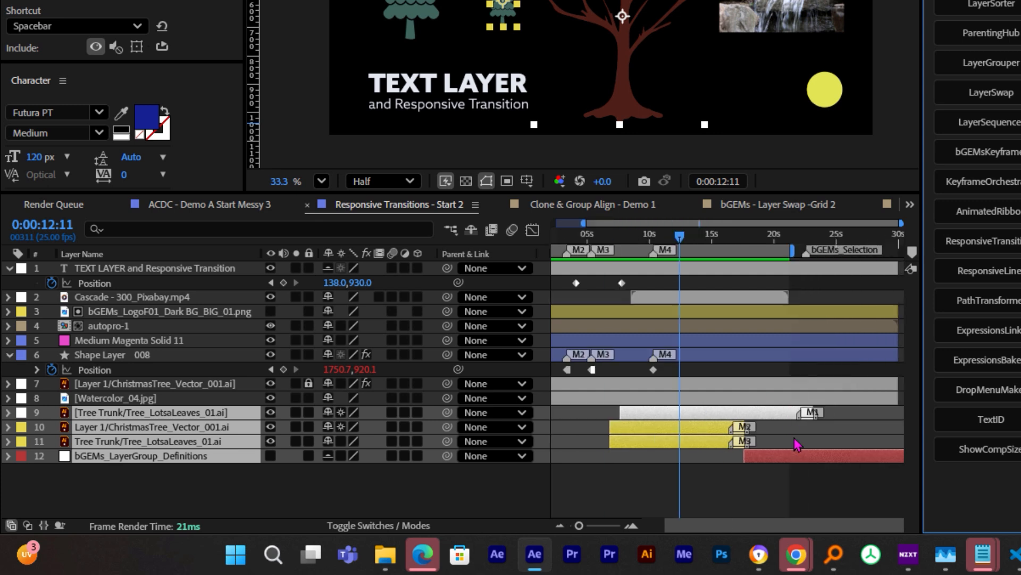
Undo the outpoint markers on layers 9 to 12
left_click(501, 481)
key("ctrl+z")
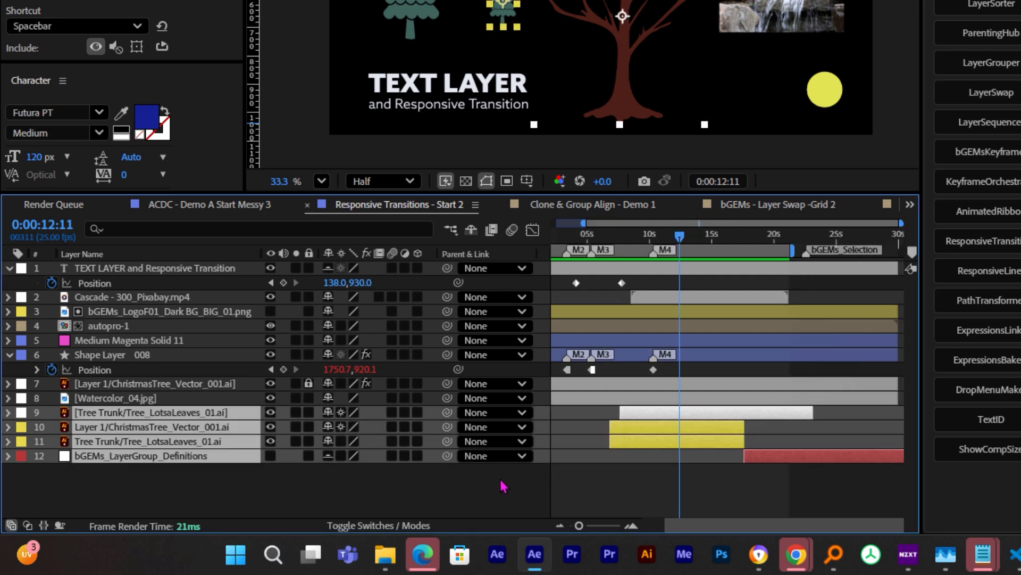
Create 1-second M1 markers at the 0:00:12:09 playhead position on layers 9 to 12, with the duration direction set to ||
left_click_drag(683, 236, 681, 239)
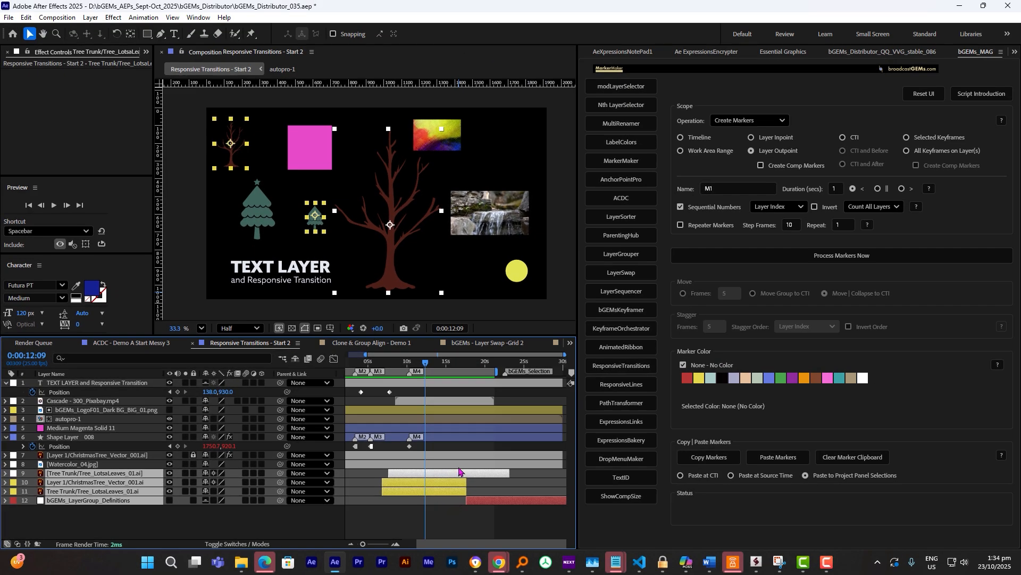
left_click(878, 189)
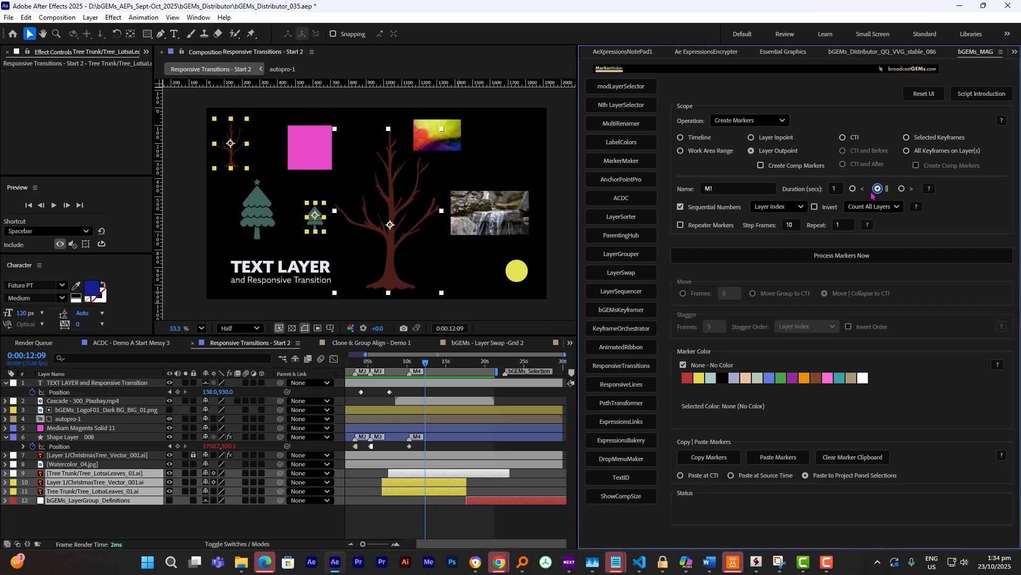
left_click(843, 139)
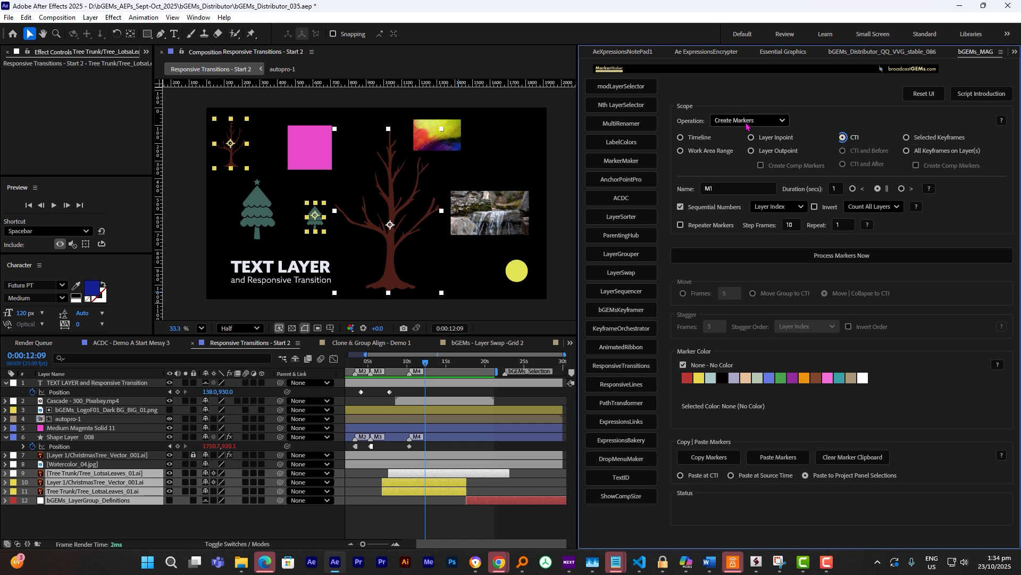
left_click(814, 256)
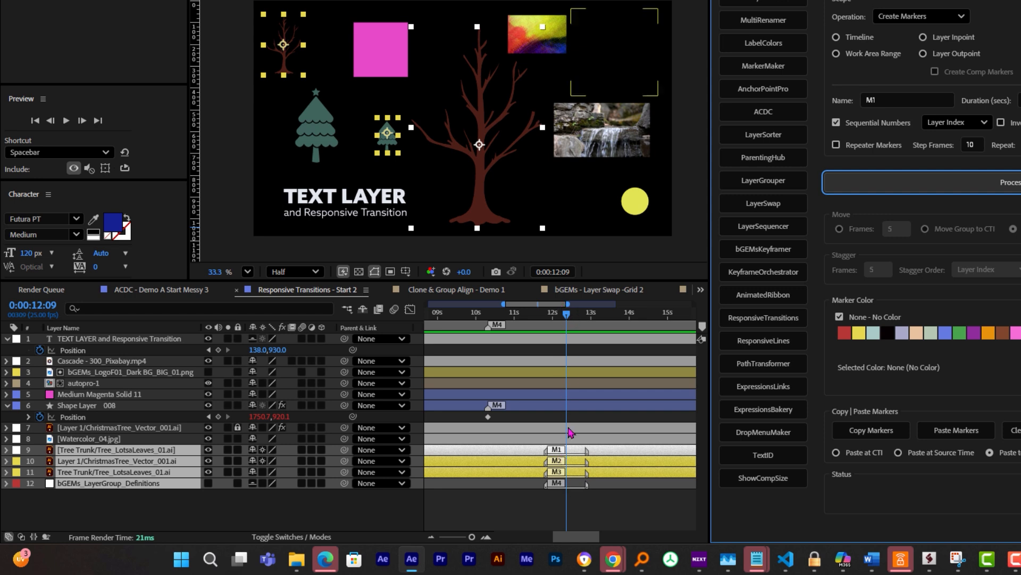
scroll(572, 464, "down", 5)
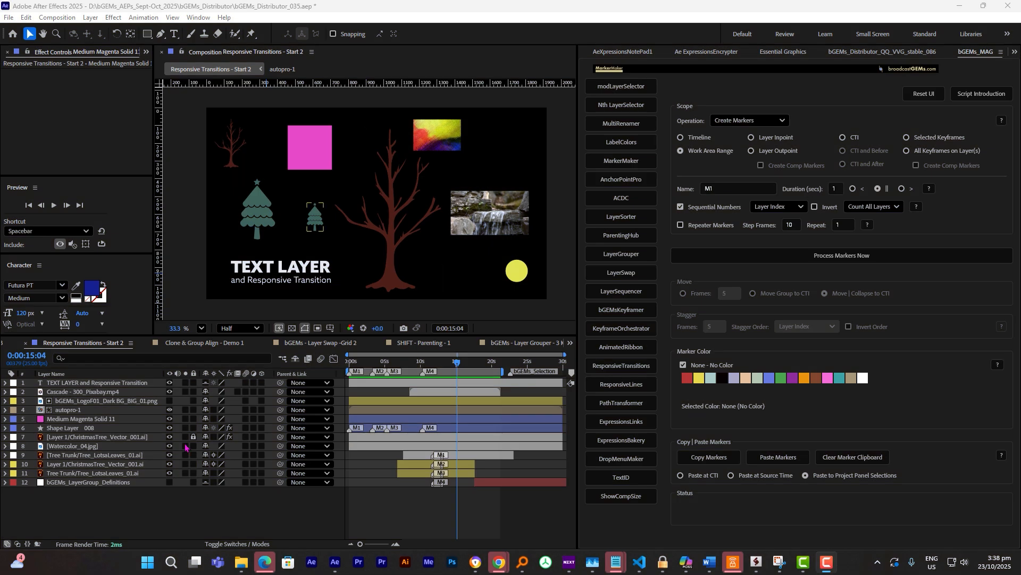
Select layers 9 to 12 and examine the available marker operations without changing the current one
left_click(130, 456)
left_click(129, 483, "shift")
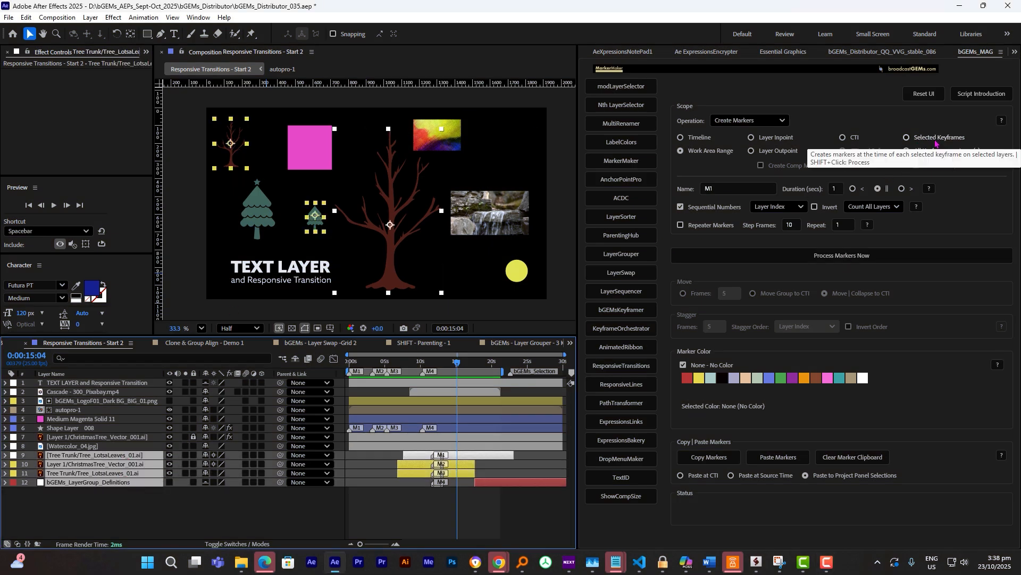
left_click(772, 122)
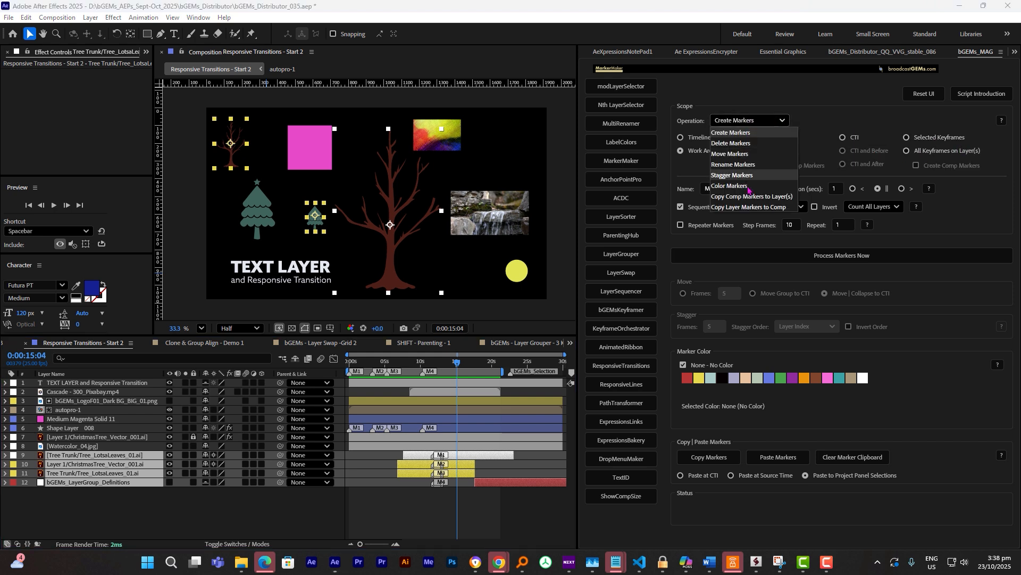
left_click(961, 217)
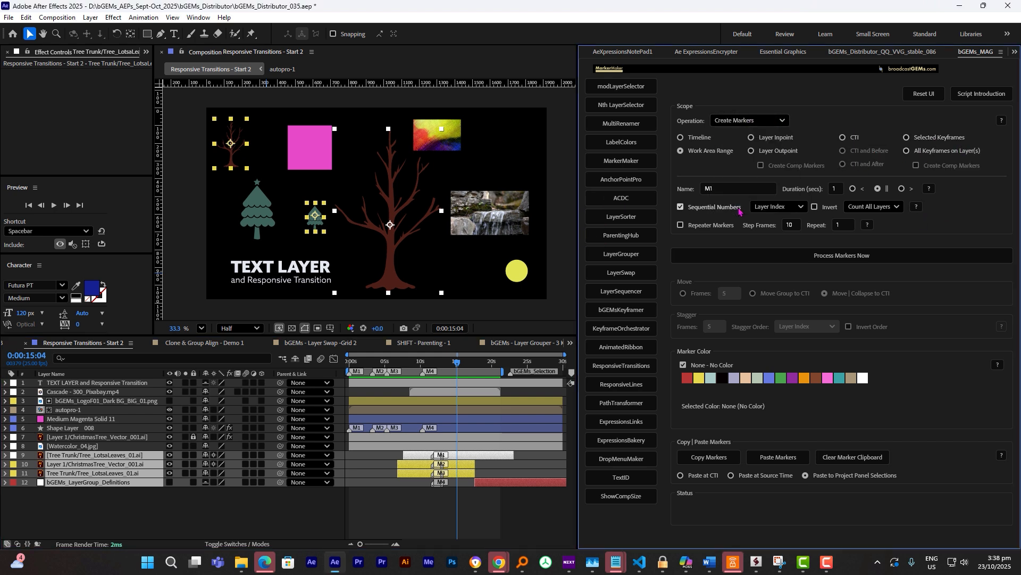
Select the autopro-1 layer at time 0:00:00:00 and enable Repeater Markers with 10 step frames and 10 repeats
left_click_drag(375, 362, 348, 363)
left_click(359, 410)
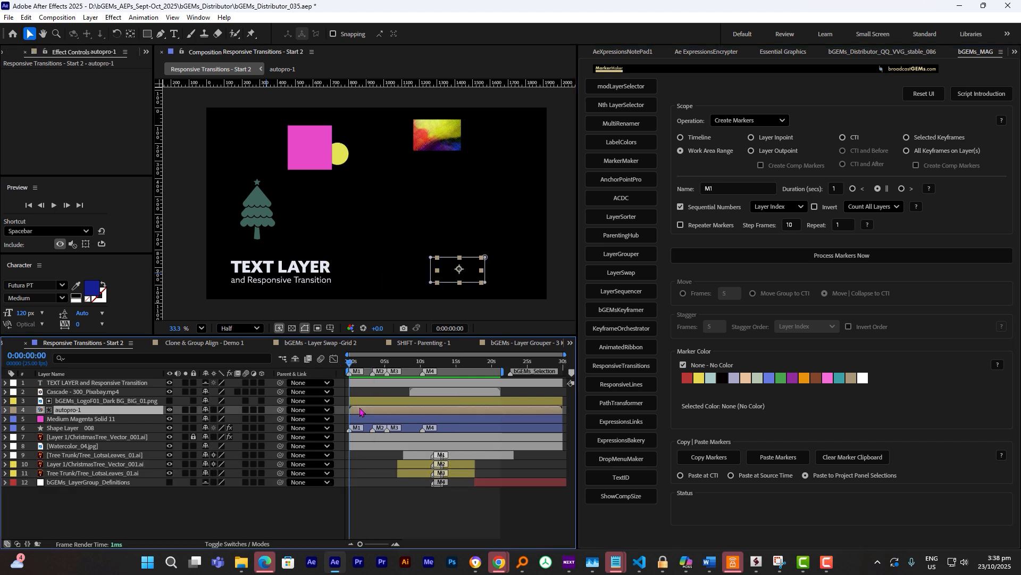
left_click(703, 230)
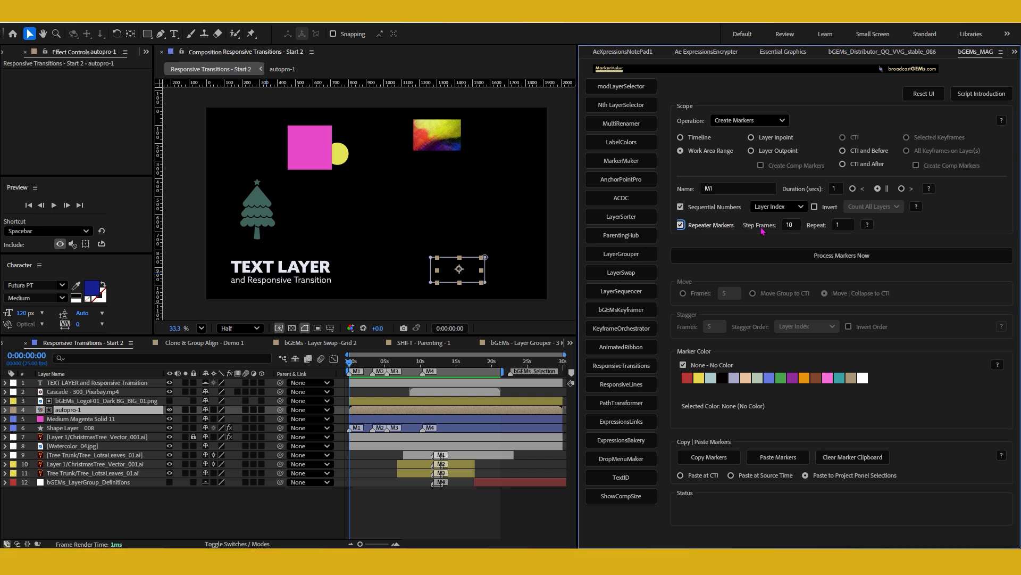
left_click(790, 225)
left_click(844, 225)
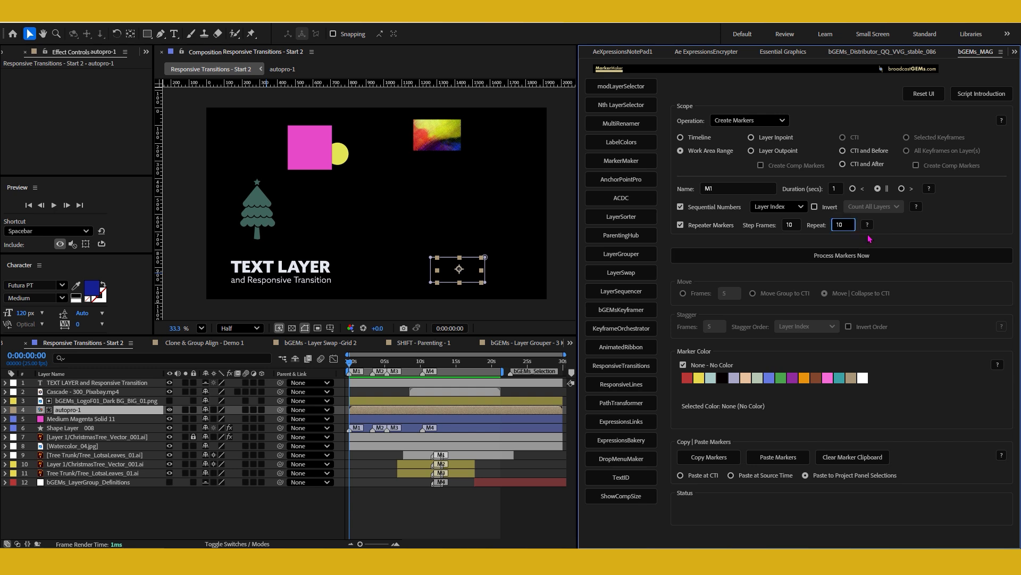
Set the marker duration to 0 and create the repeated M1 markers on autopro-1
left_click(715, 190)
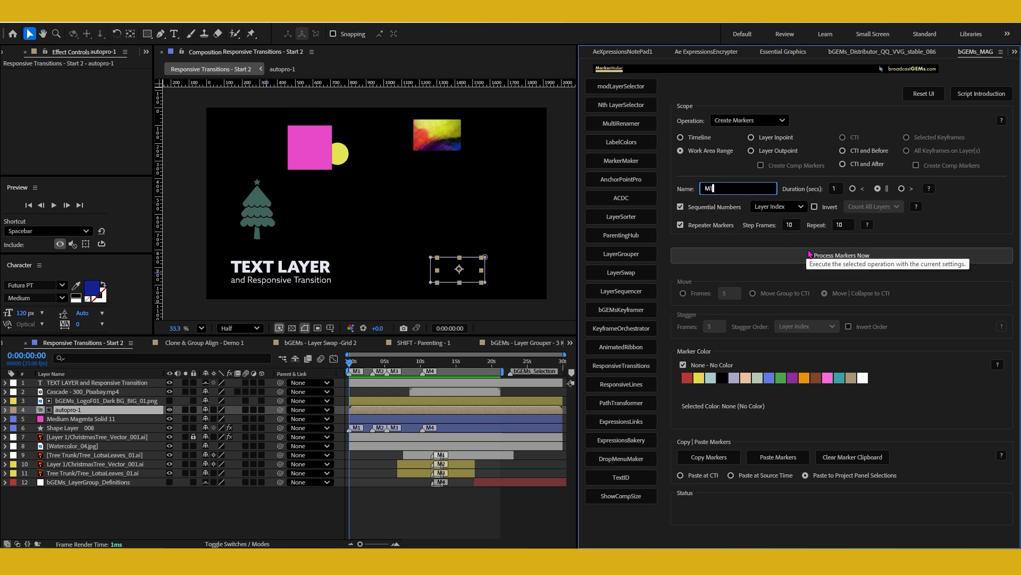
left_click(836, 188)
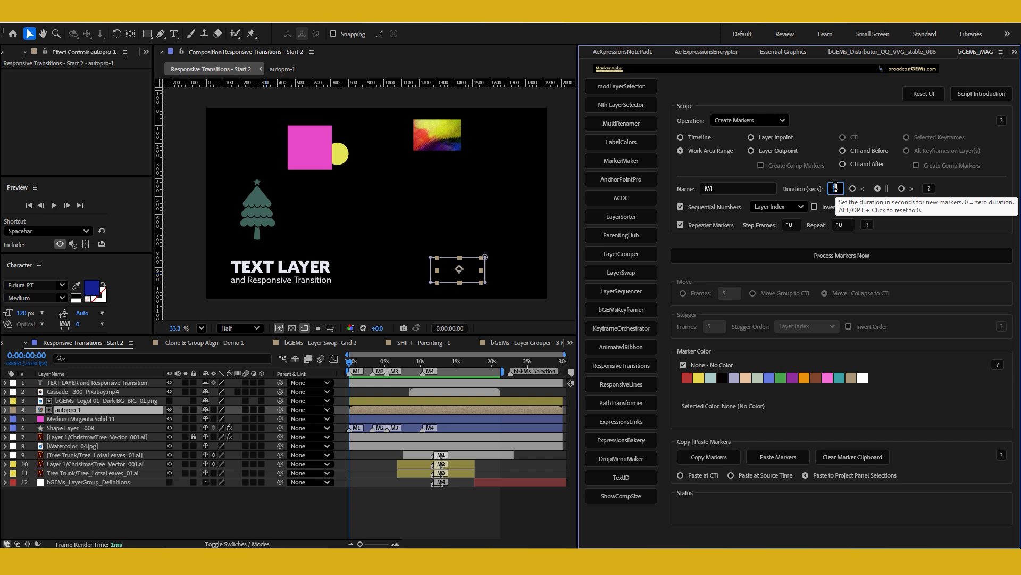
left_click(843, 256)
scroll(367, 431, "up", 5)
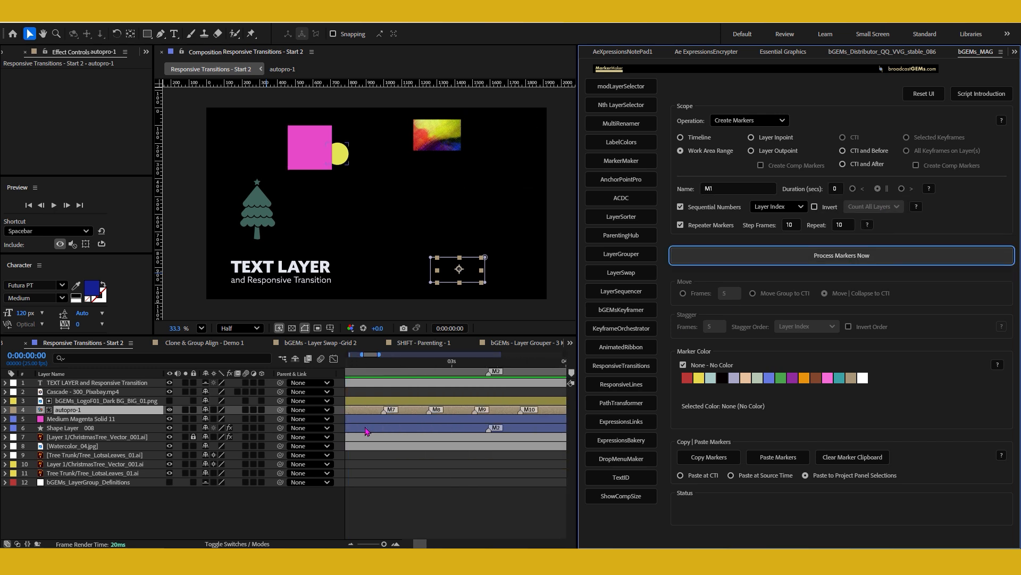
scroll(370, 436, "down", 4)
scroll(371, 436, "up", 3)
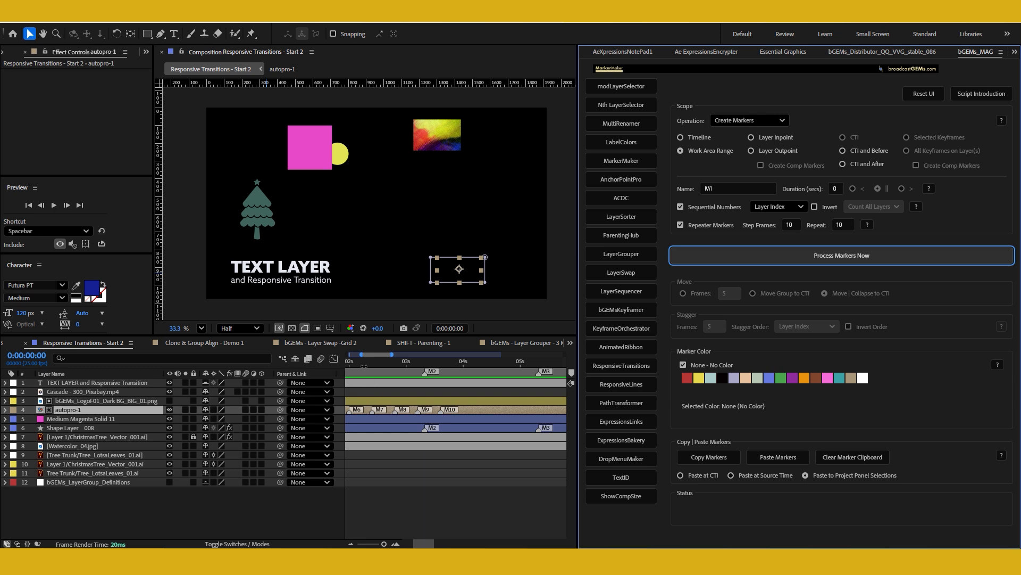
Hide the timeline's Parent & Link column and check the marker spacing on autopro-1 with the playhead, returning it to the start
left_click_drag(360, 354, 349, 355)
right_click(302, 371)
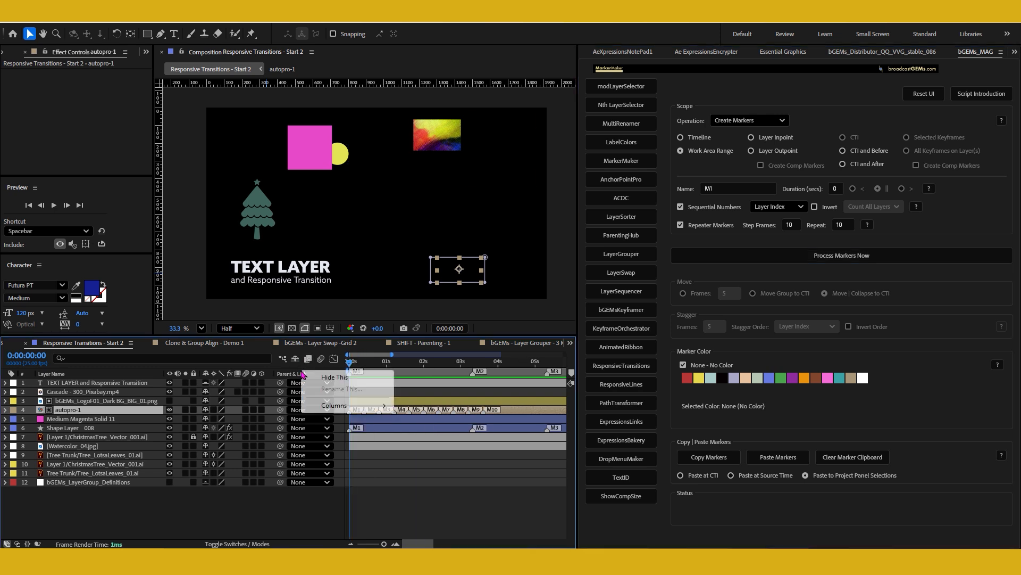
left_click(330, 378)
left_click_drag(341, 354, 328, 354)
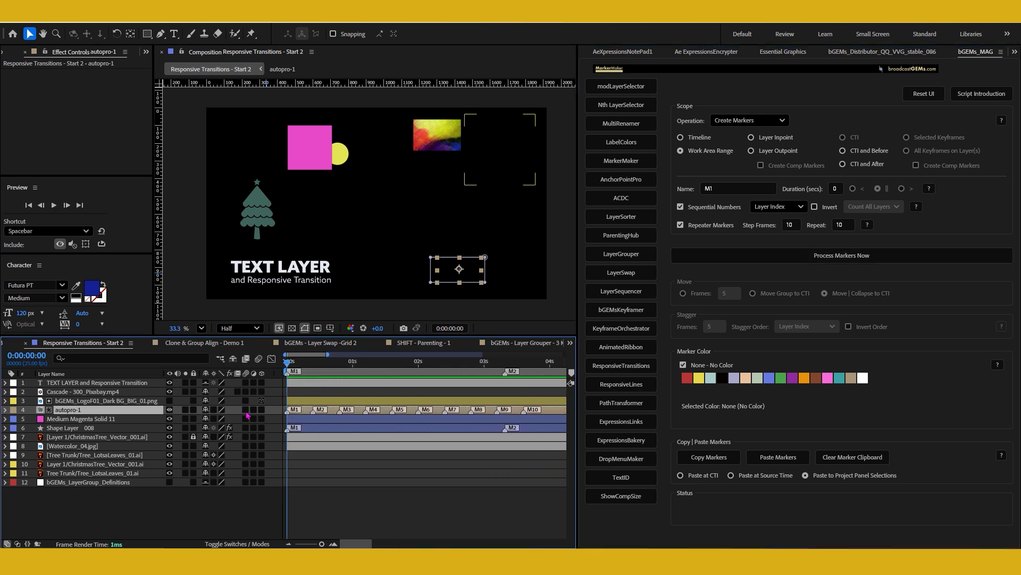
left_click(314, 368)
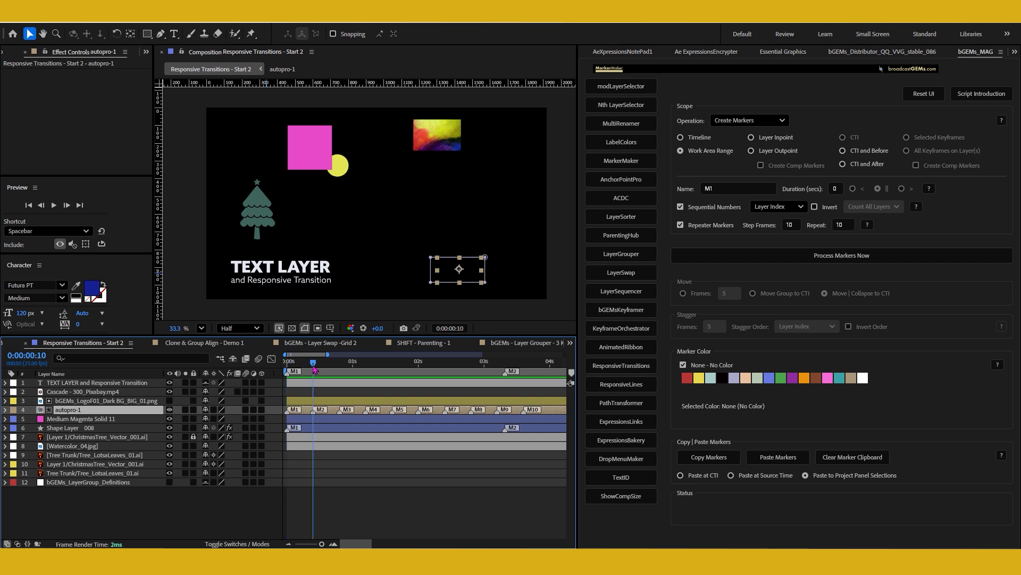
left_click_drag(330, 369, 275, 377)
Undo the repeated markers on autopro-1 and create them again with the name M1 ADSL
key("ctrl+z")
left_click(732, 190)
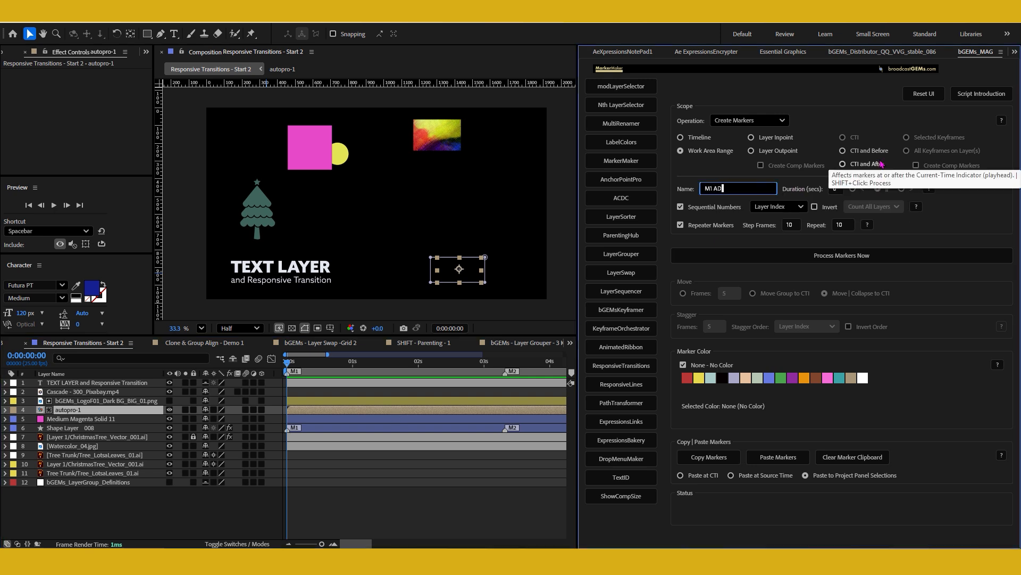
left_click(838, 256)
scroll(336, 430, "up", 2)
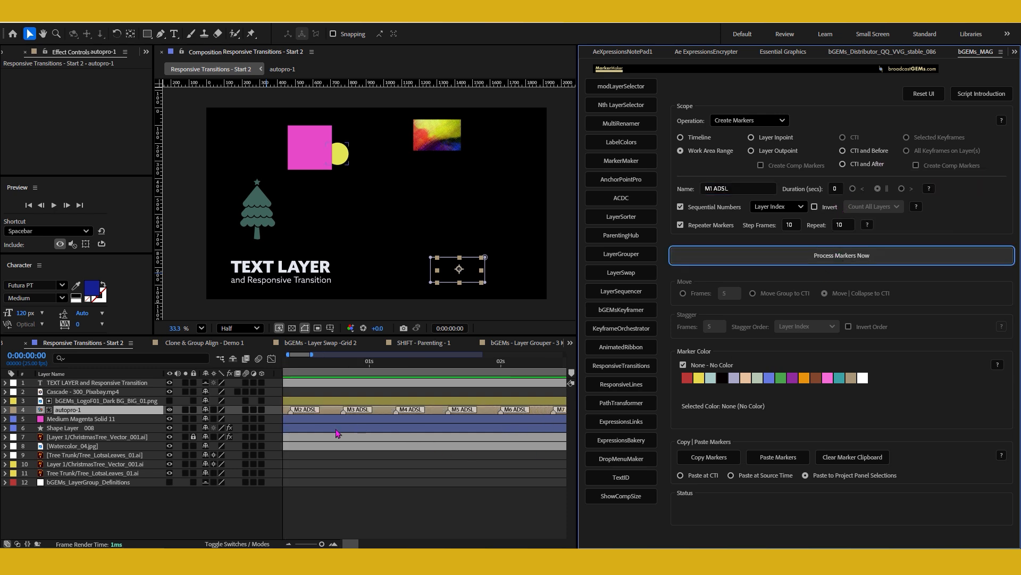
scroll(335, 430, "down", 1)
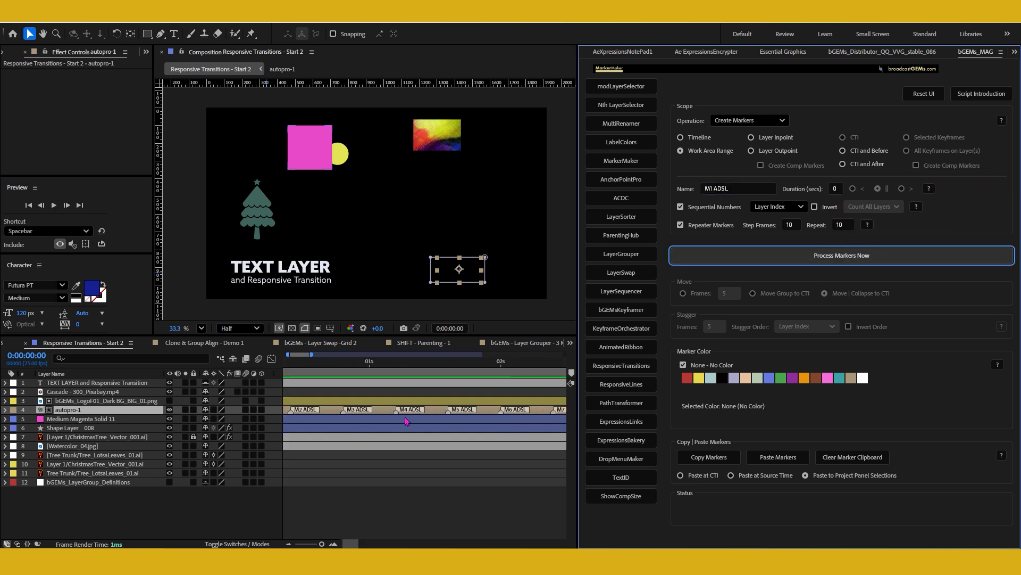